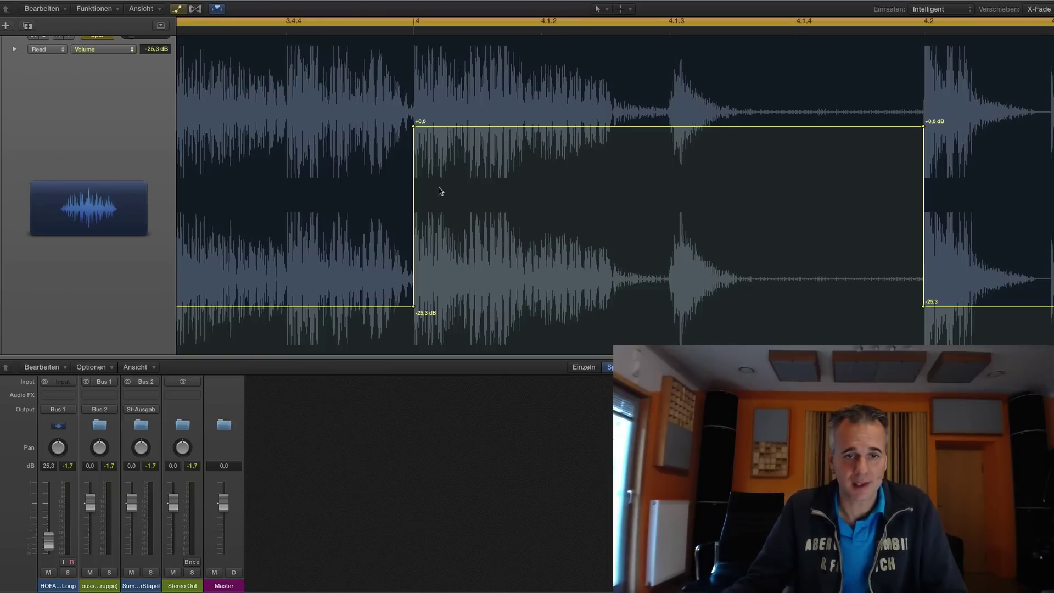
Step: Audition the loop through the volume automation jump at bar 4, stop playback, and place the playhead at 4.2
key(space)
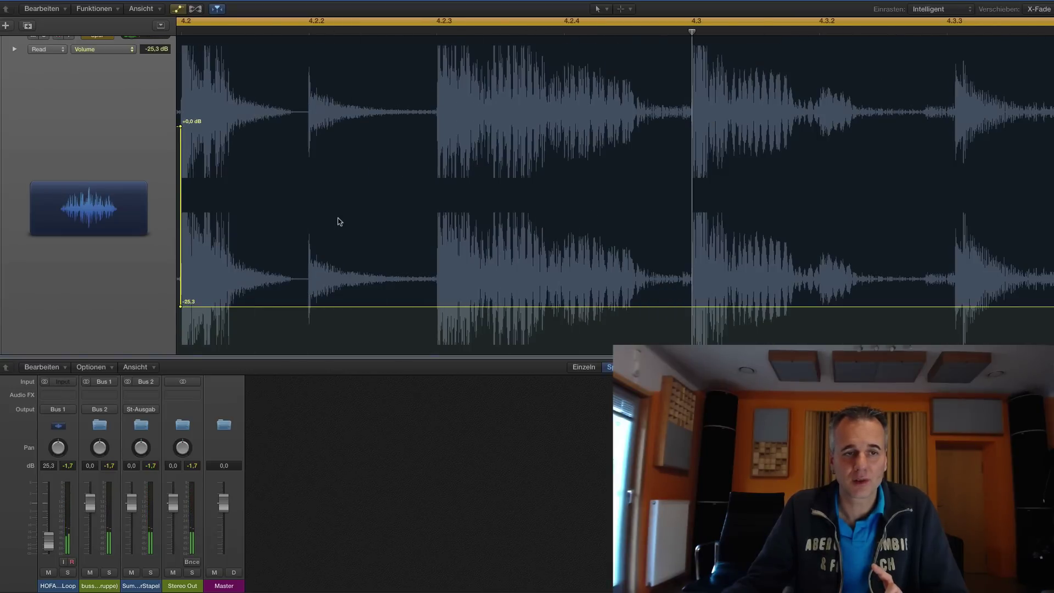
key(space)
scroll(339, 219, left, 15)
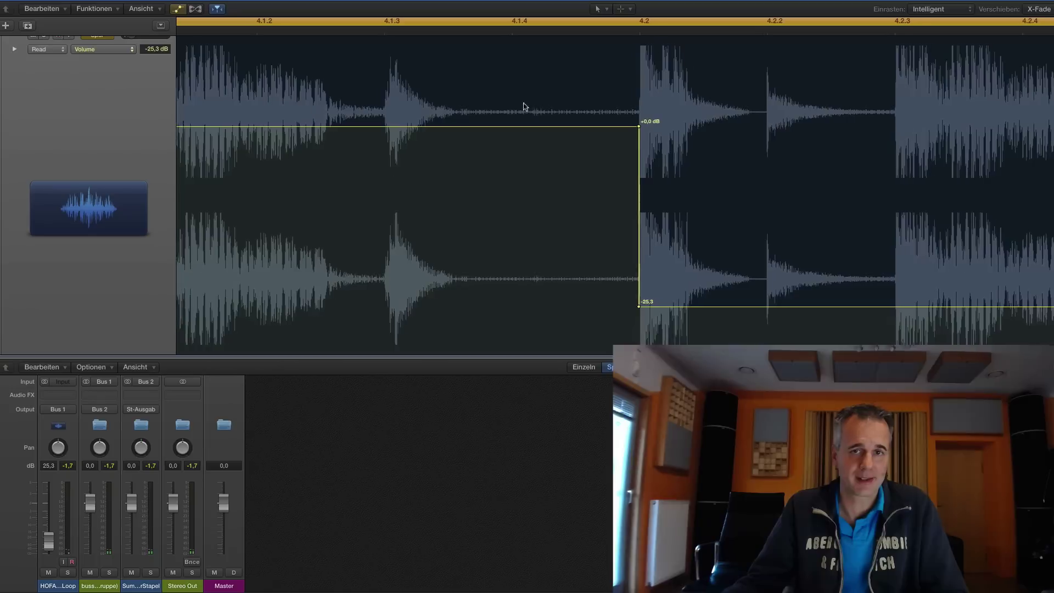
scroll(524, 106, left, 3)
click(661, 31)
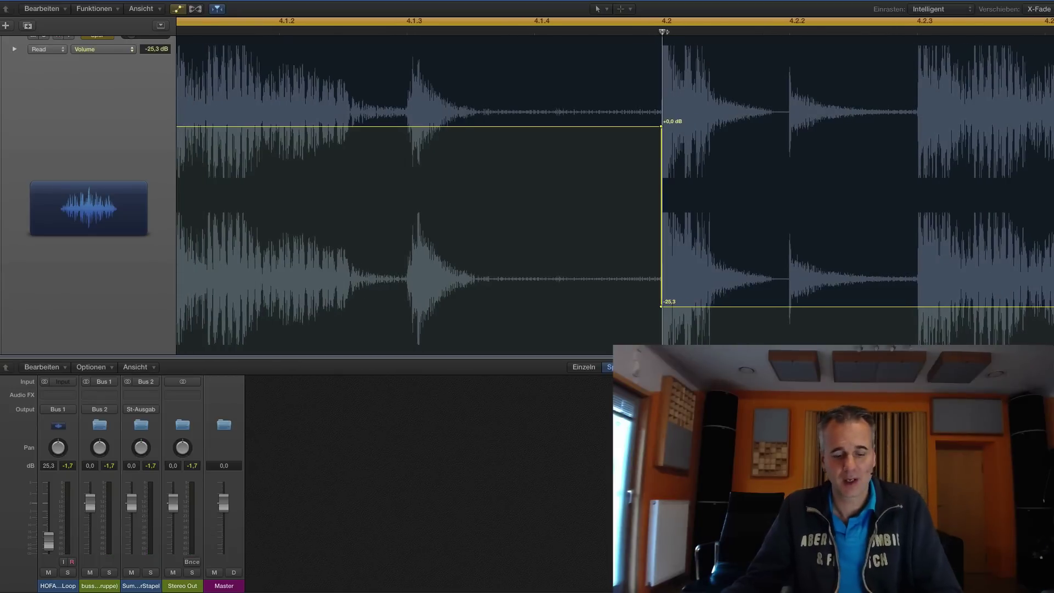
Step: Inspect up close how the volume drop on the HOFA AudioLoop track lines up with the playhead at 4.2
key(super+Right)
key(super+Right)
key(super+Right)
key(super+Right)
key(super+Right)
key(super+Right)
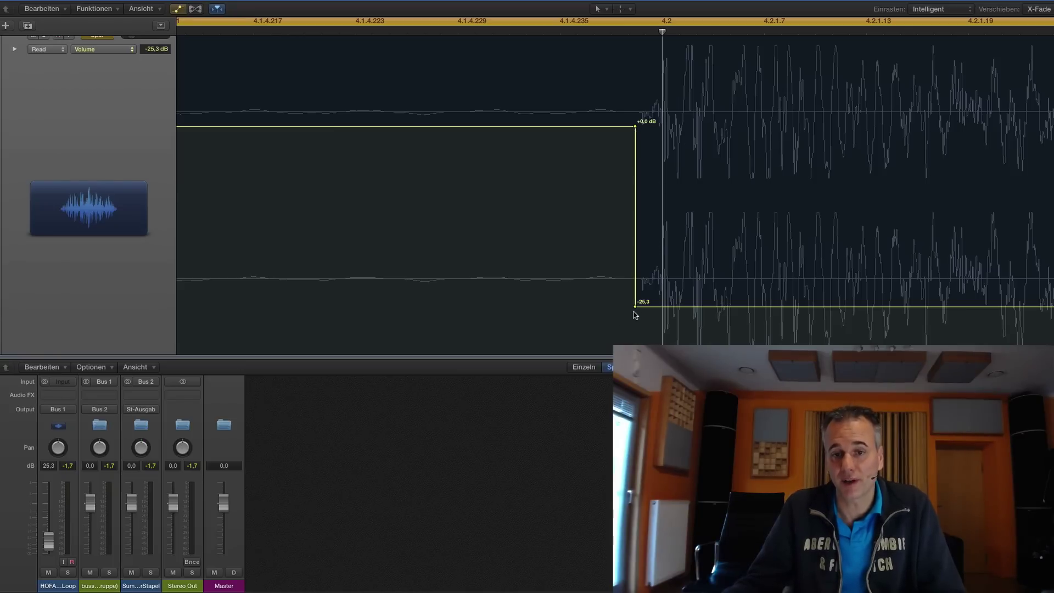
key(super+Left)
key(super+Left)
key(super+Left)
key(super+Left)
key(super+Left)
key(super+Left)
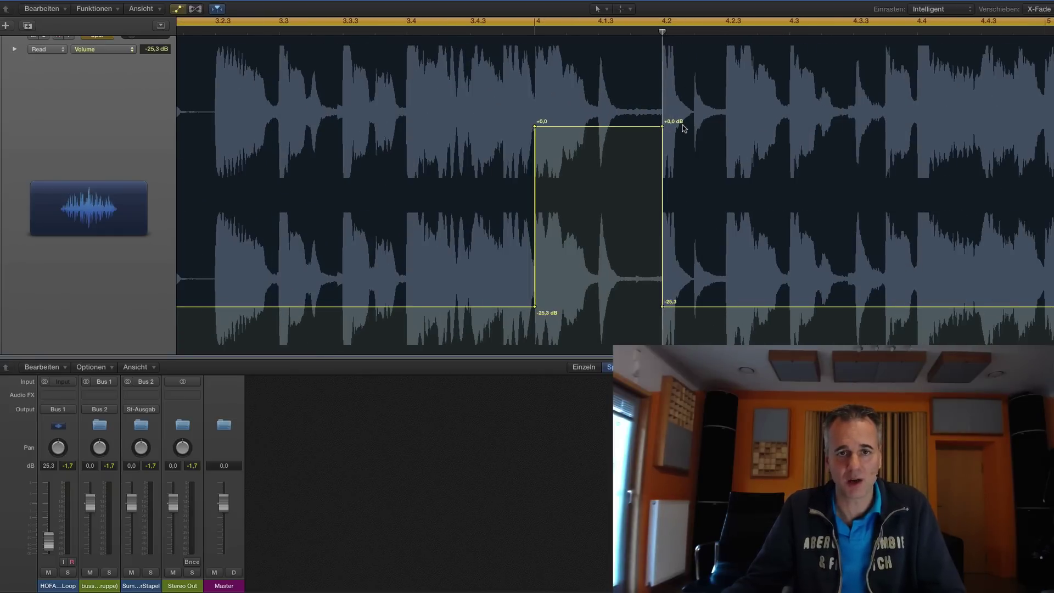
Step: Play the cycle again and check the sample-accurate automation option in the general audio preferences, then close them
key(space)
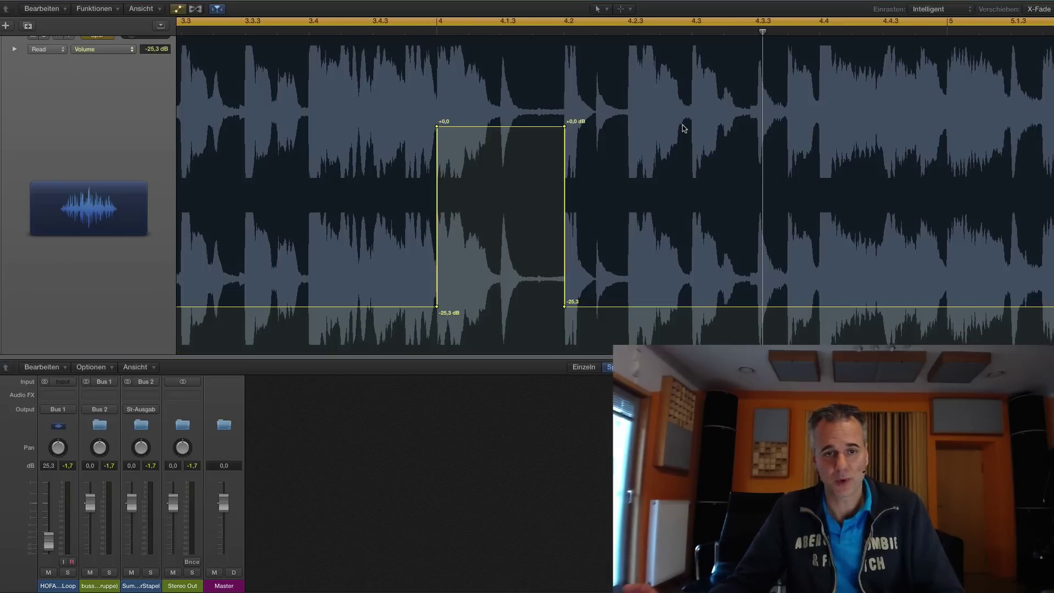
key(super+comma)
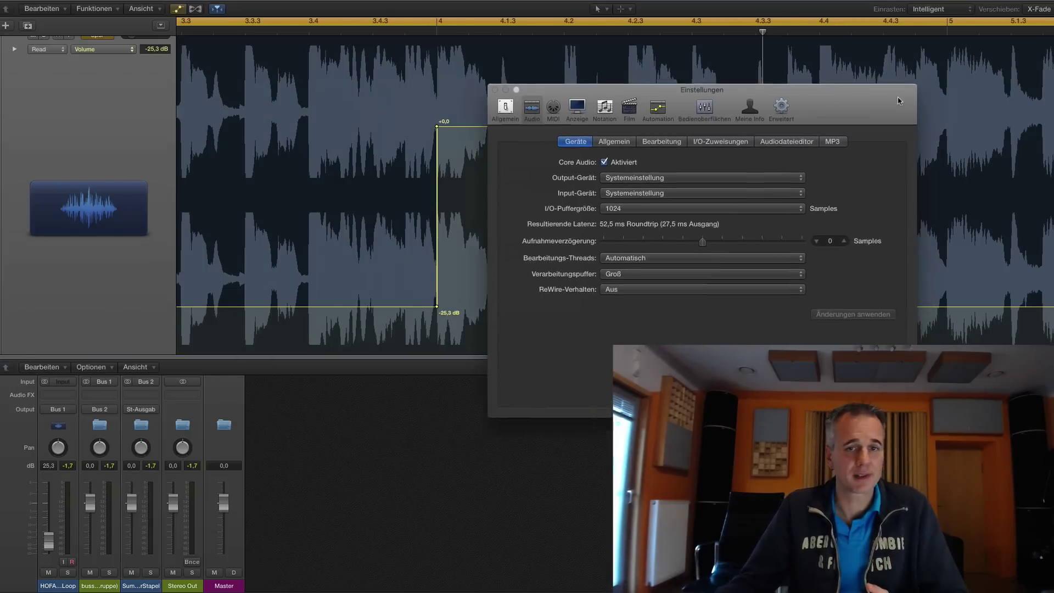
click(560, 156)
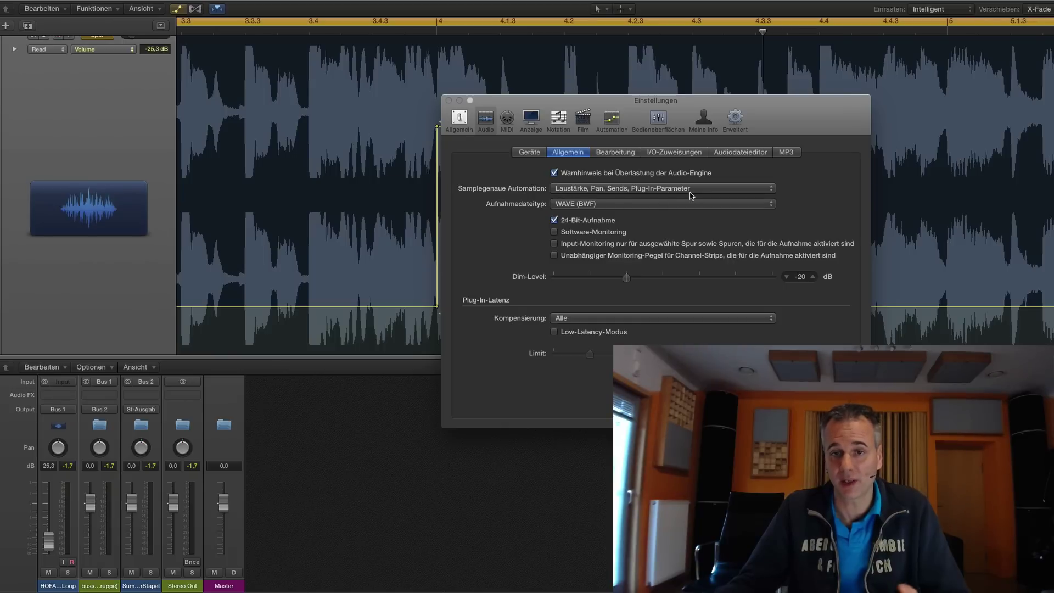
click(449, 100)
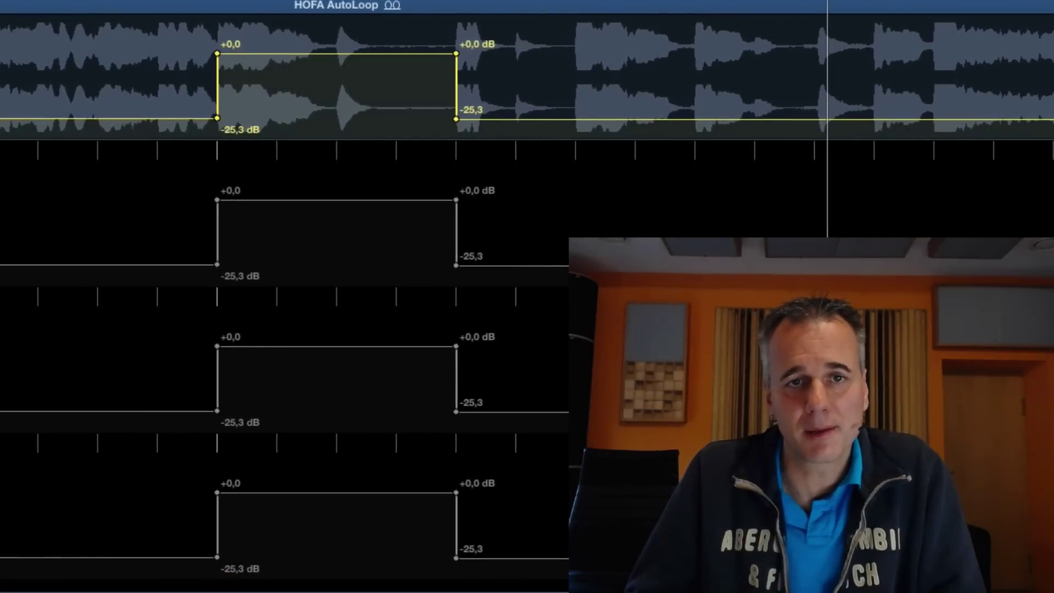
Step: Examine the timing of the rising volume automation points against the exact start of bar 4
key(super+Right)
key(super+Right)
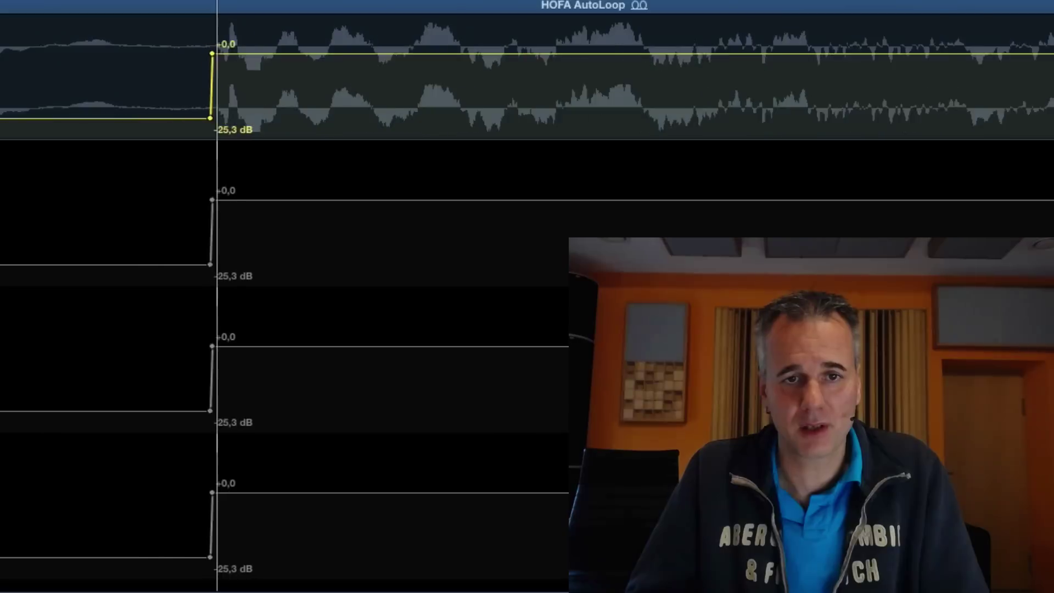
key(super+Right)
key(super+Right)
key(super+Left)
key(super+Left)
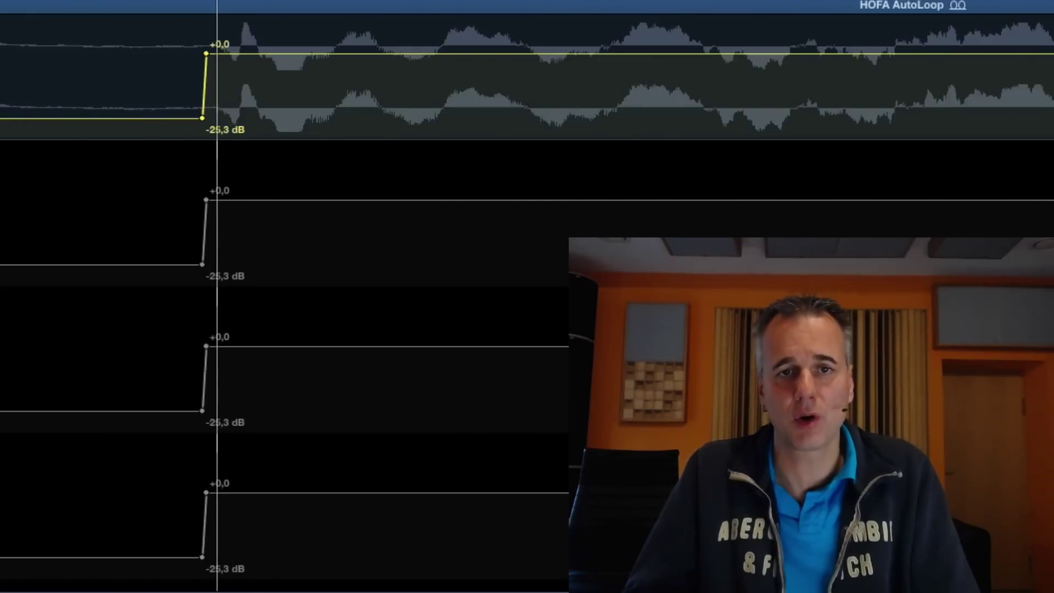
key(super+Left)
key(super+Left)
Step: Move to position 4.2 and examine how far the falling volume automation points lie from the beat
key(Right)
key(super+Right)
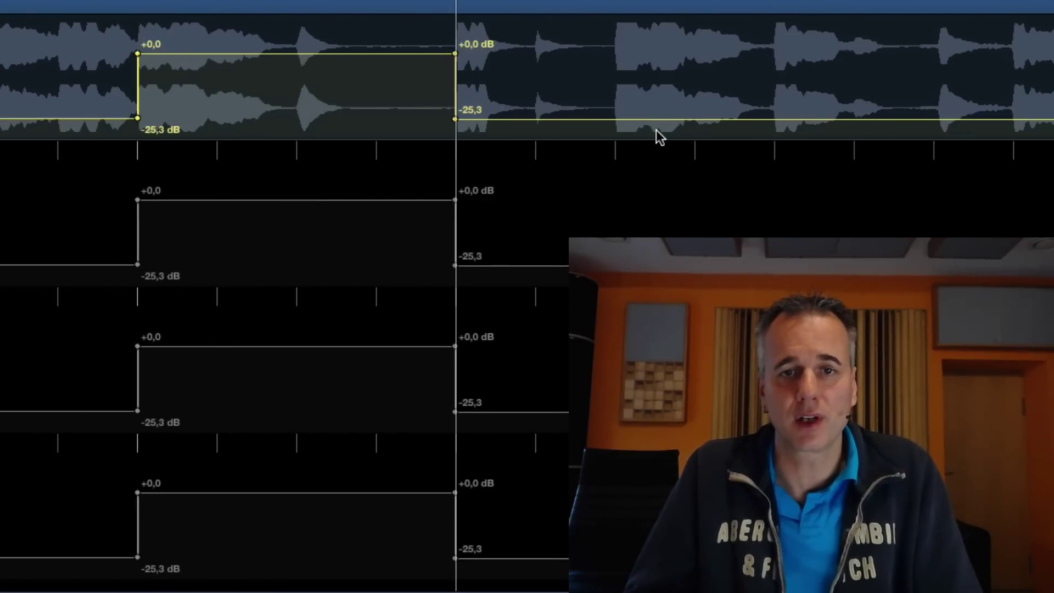
key(super+Right)
key(super+Right)
key(super+Left)
key(super+Left)
key(super+Left)
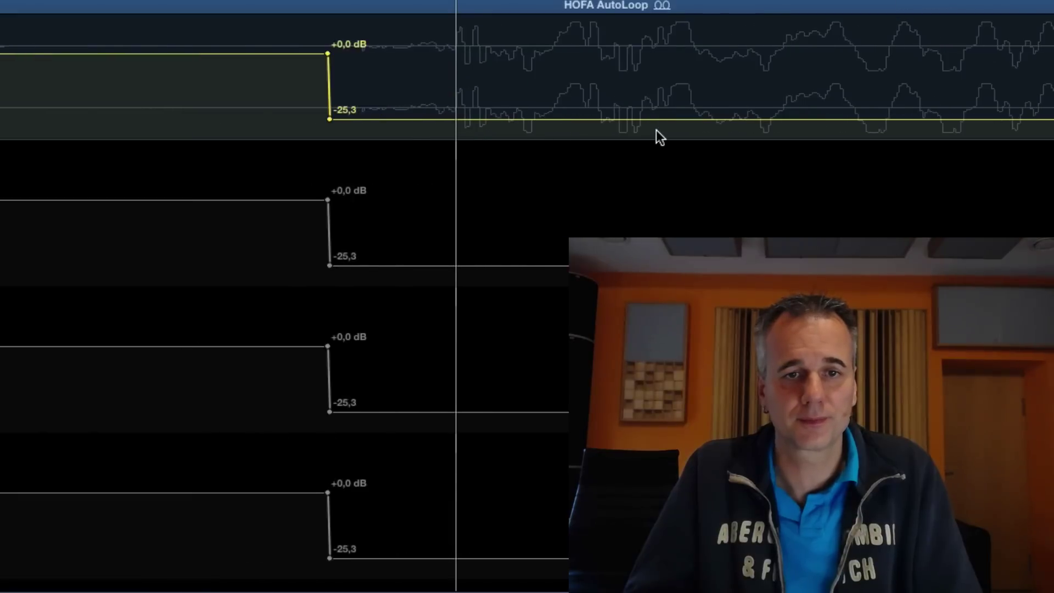
key(super+Left)
key(super+Left)
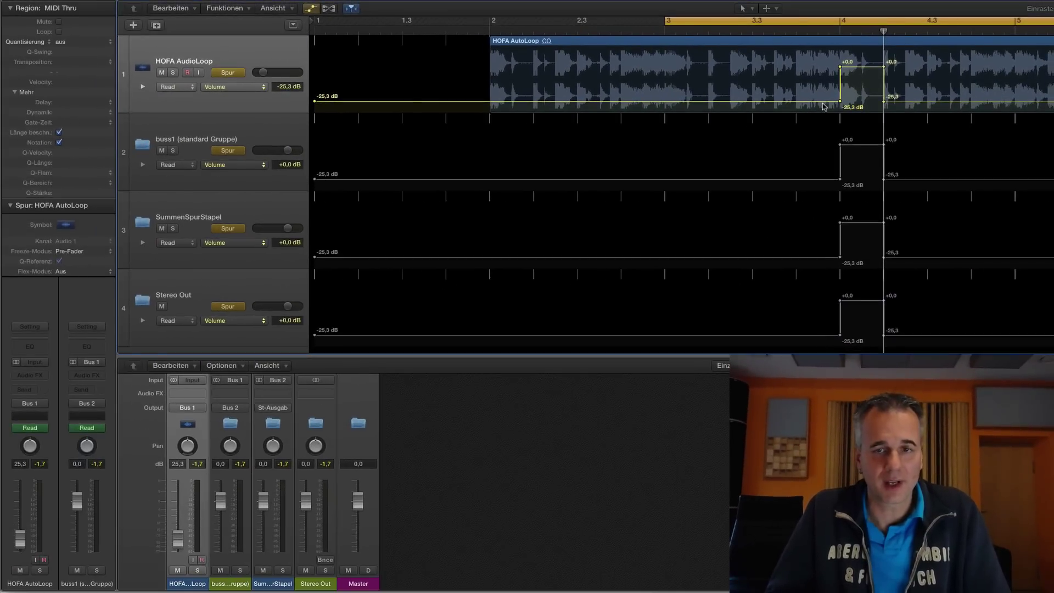
Step: Turn off the Volume automation on the HOFA AudioLoop track and activate it on the Stereo Out track
key(super+Right)
key(super+Right)
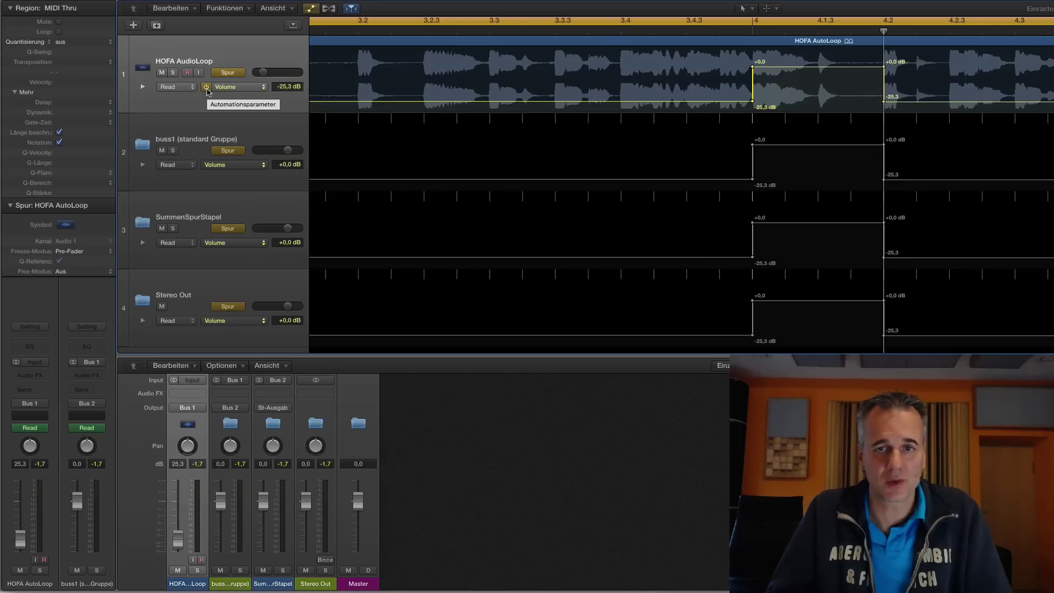
click(207, 87)
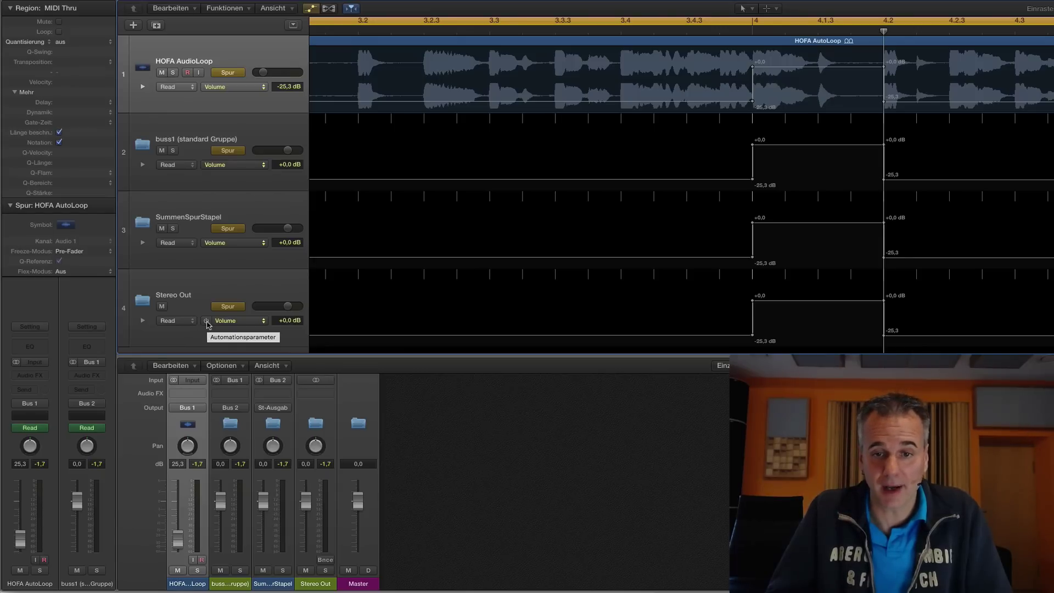
click(207, 322)
click(281, 283)
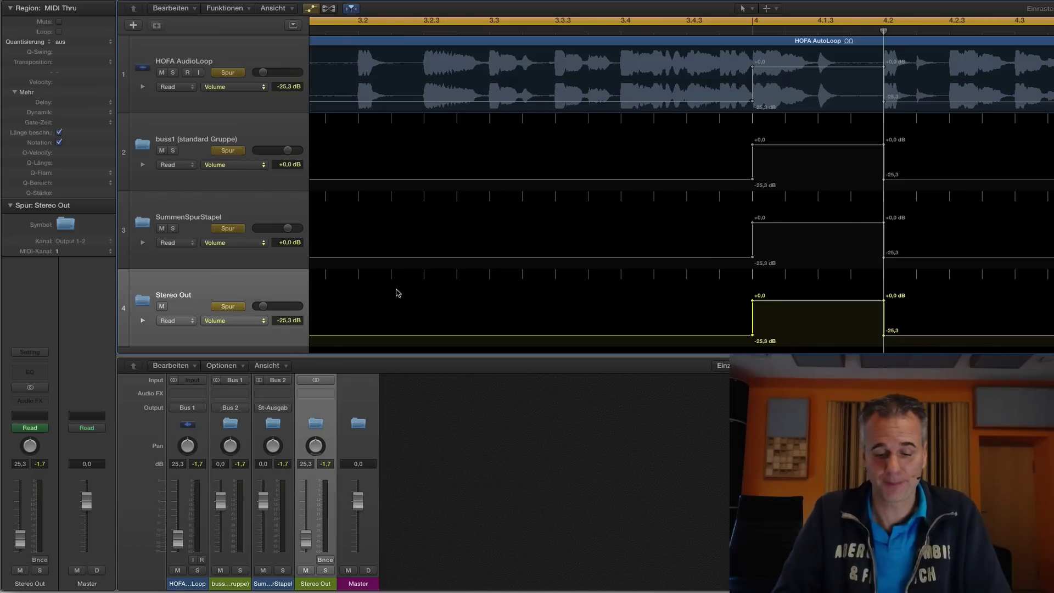
Step: Play the cycle from its start at bar 3 to audition the Stereo Out volume automation
key(Return)
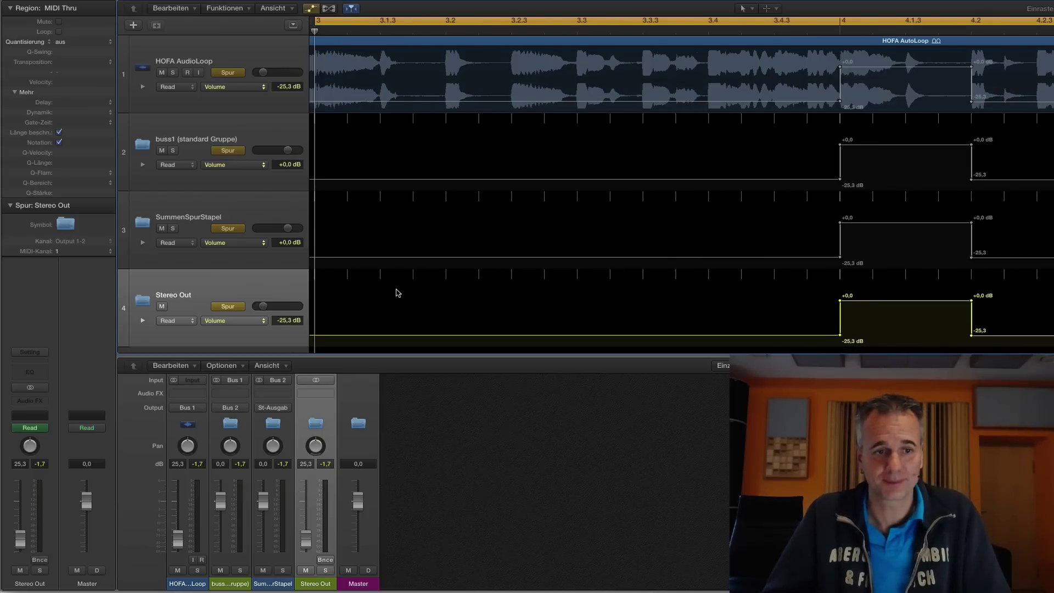
key(space)
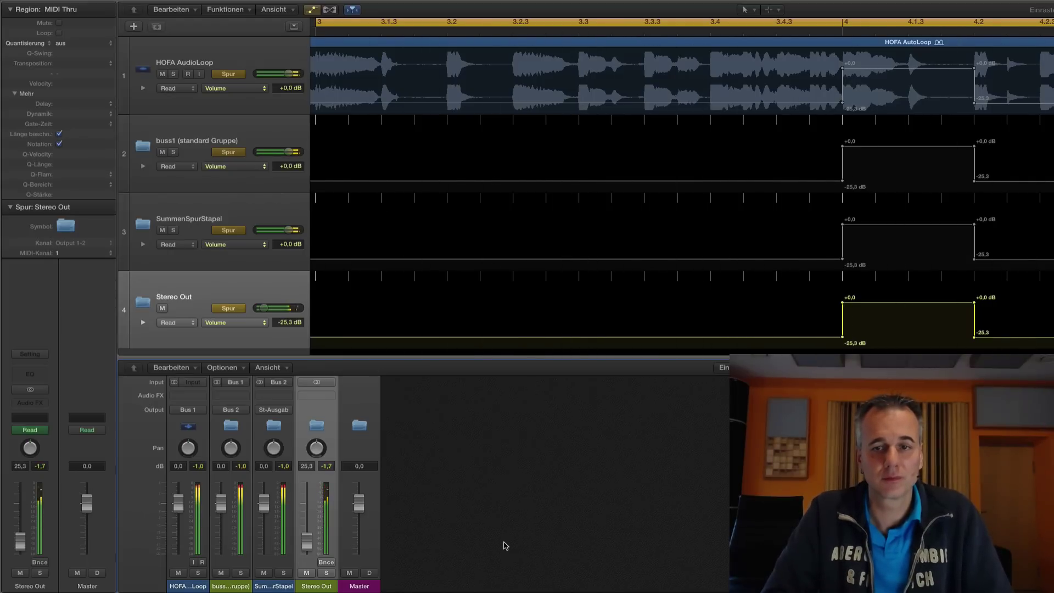
key(space)
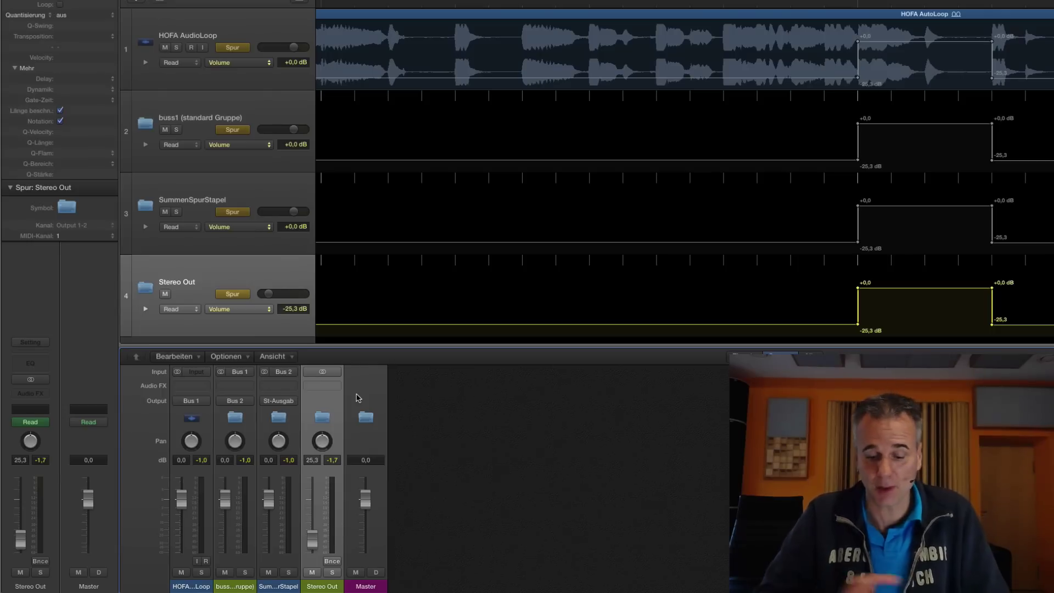
key(space)
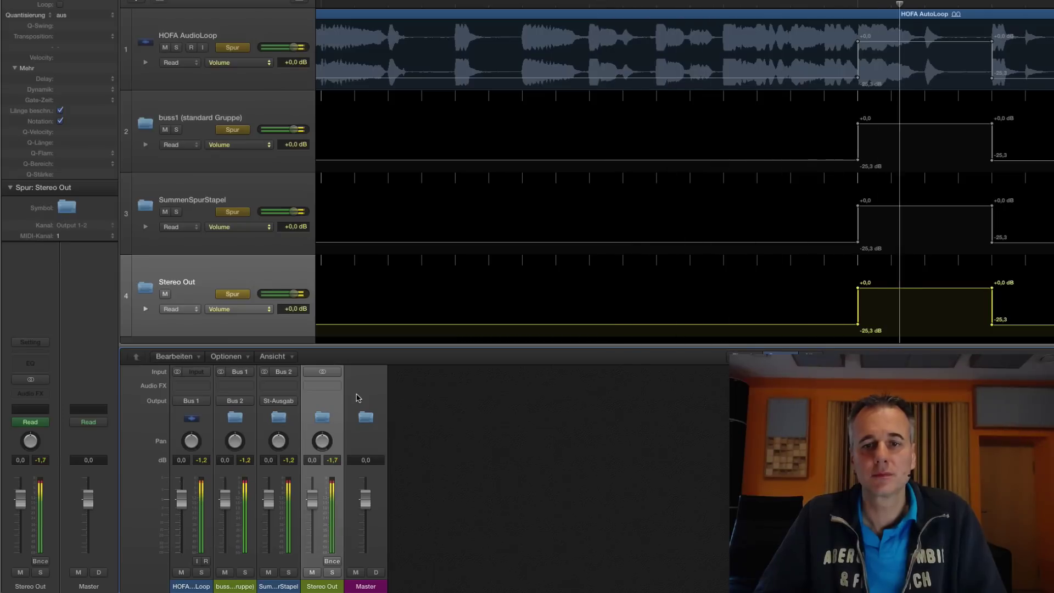
Step: Switch the active Volume automation from Stereo Out back to HOFA AudioLoop during playback to compare, then stop
click(211, 310)
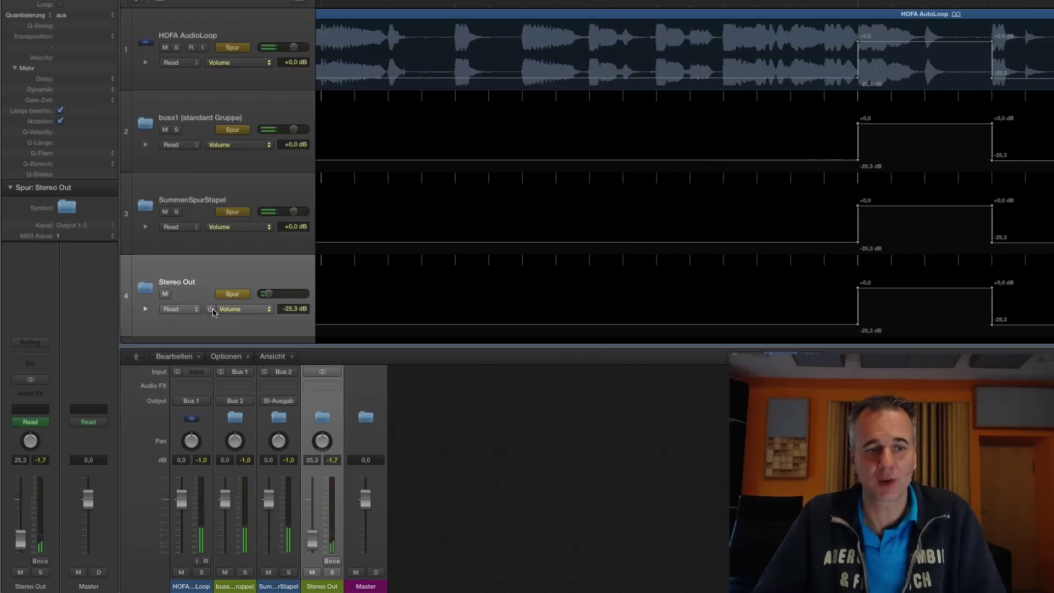
click(210, 62)
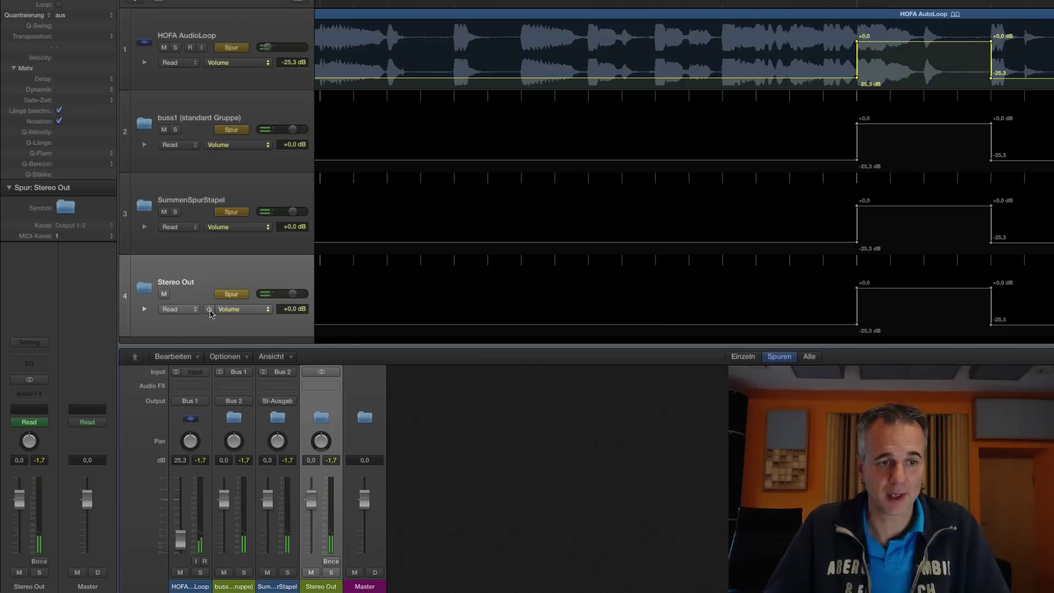
click(329, 544)
key(space)
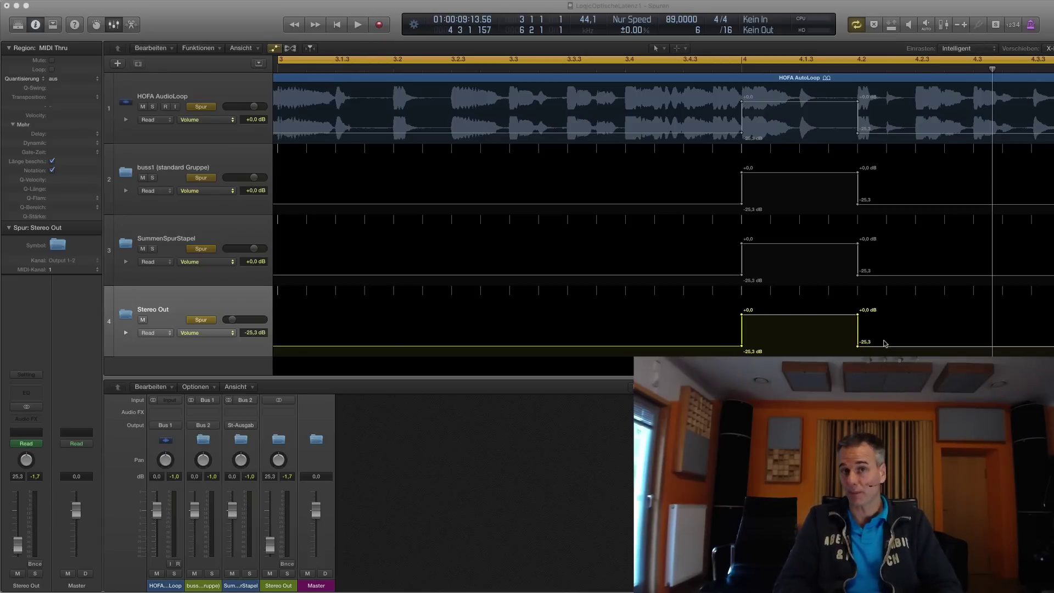
Step: Open the Automation preferences from the Stereo Out automation lane and lower the snap offset (Einrastversatz) by several ticks
right_click(588, 322)
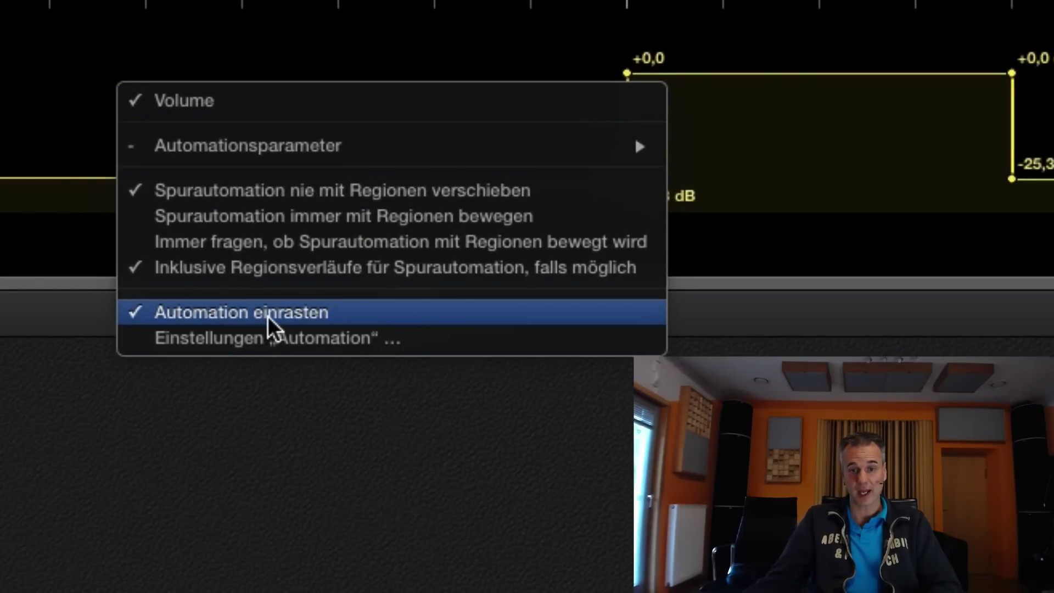
click(240, 341)
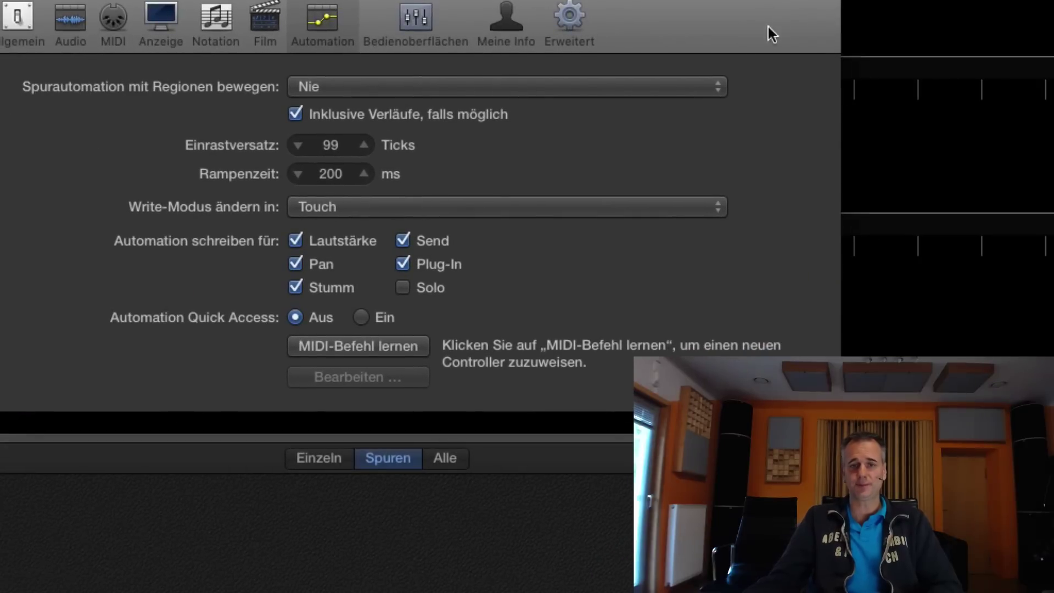
click(298, 145)
click(299, 145)
click(298, 145)
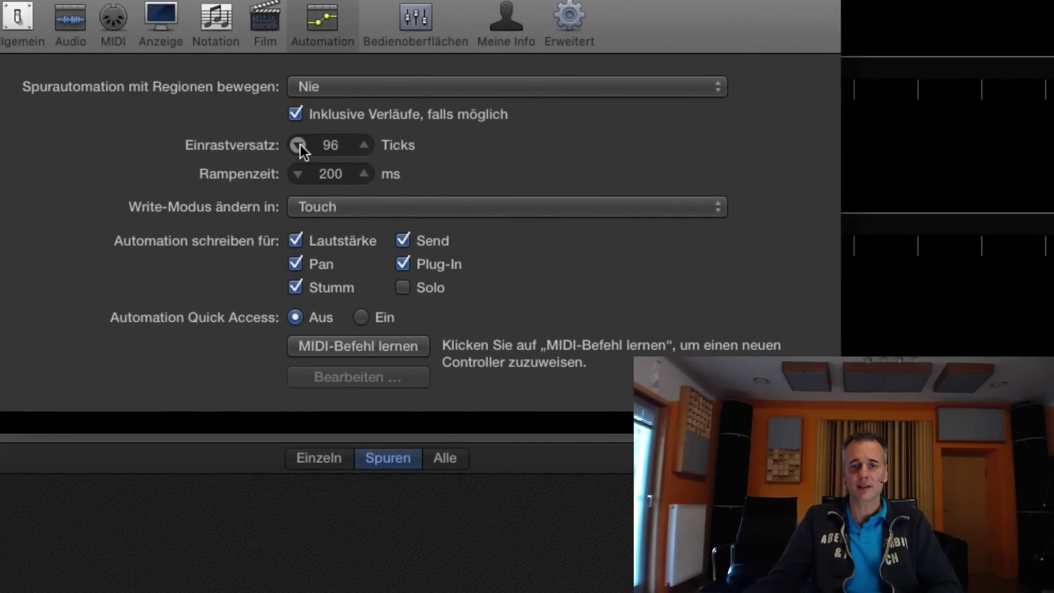
click(299, 145)
click(299, 145)
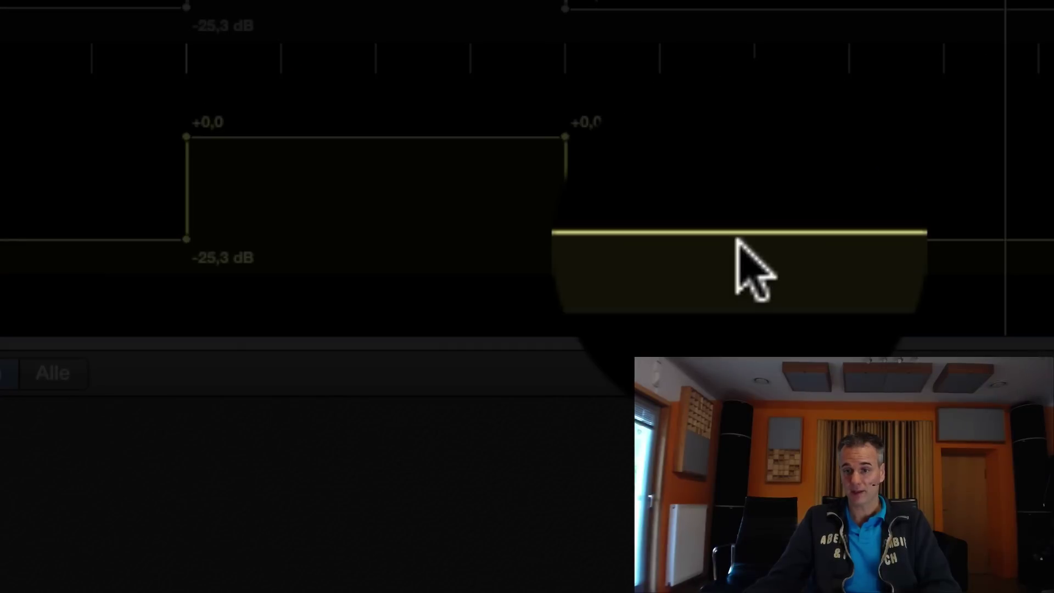
Step: Add test points at -25,3 dB on the Stereo Out volume line after the drop to check the snap offset
click(738, 240)
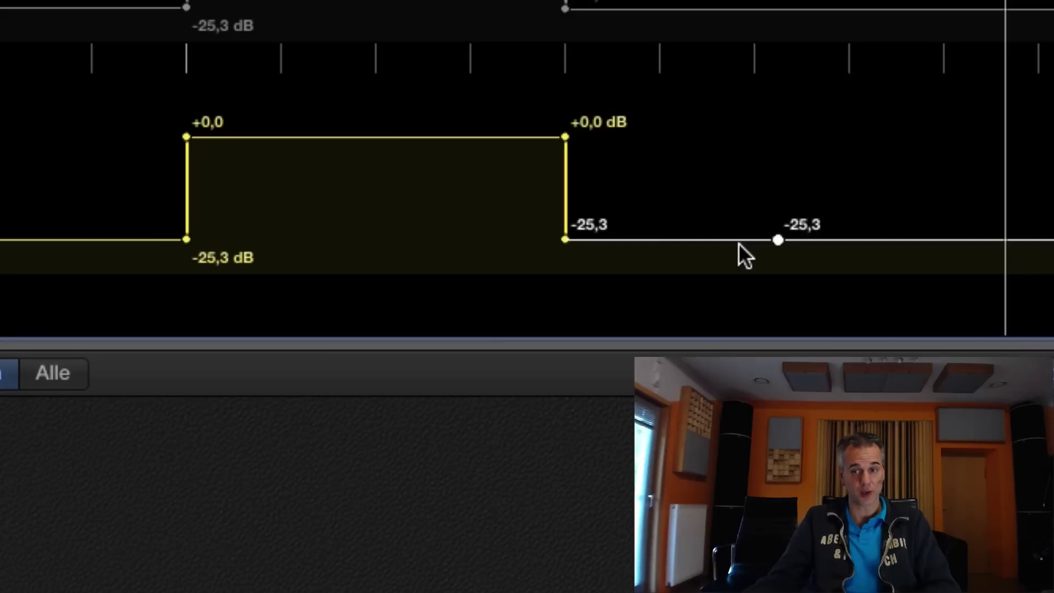
click(885, 240)
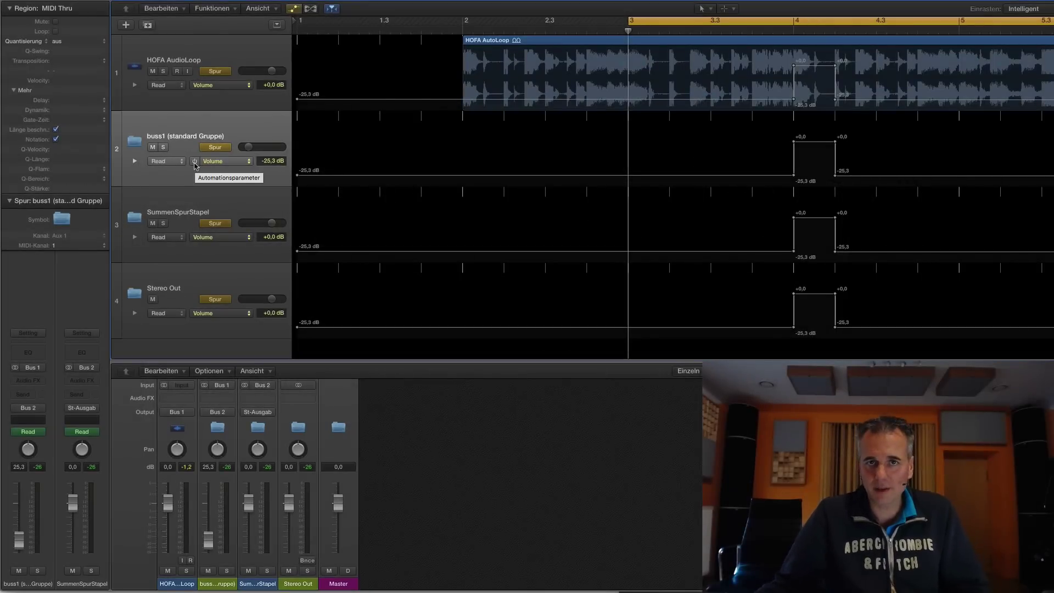
Step: Activate the Volume automation on the buss1 (standard Gruppe) track and play the cycle to audition it
click(195, 164)
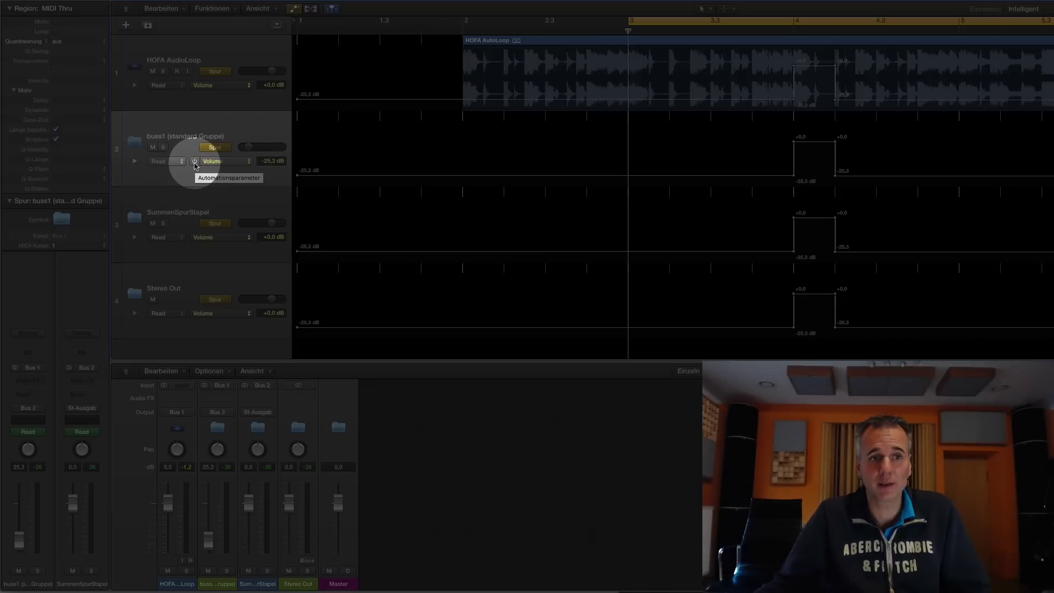
key(space)
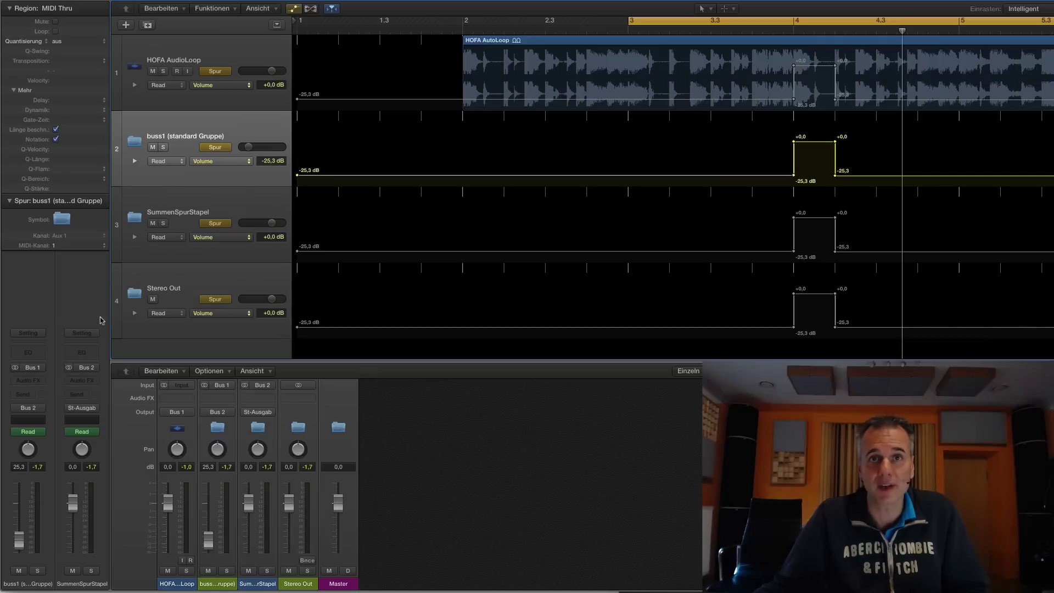
Step: Audition the cycle with a stereo Linear Phase EQ temporarily inserted on buss1 (standard Gruppe) and remove the plug-in again
click(40, 380)
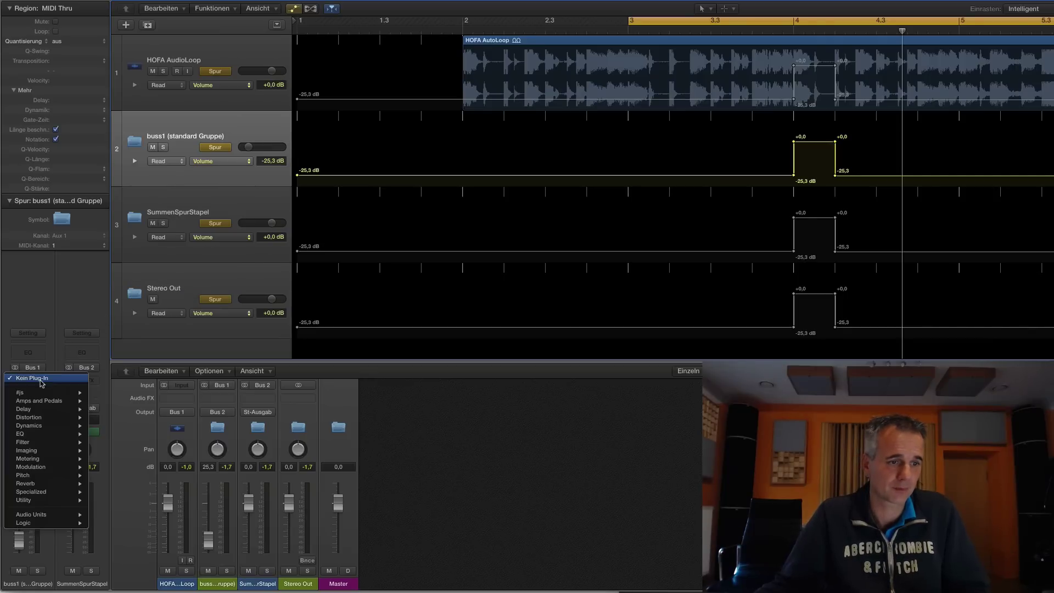
mouse_move(48, 434)
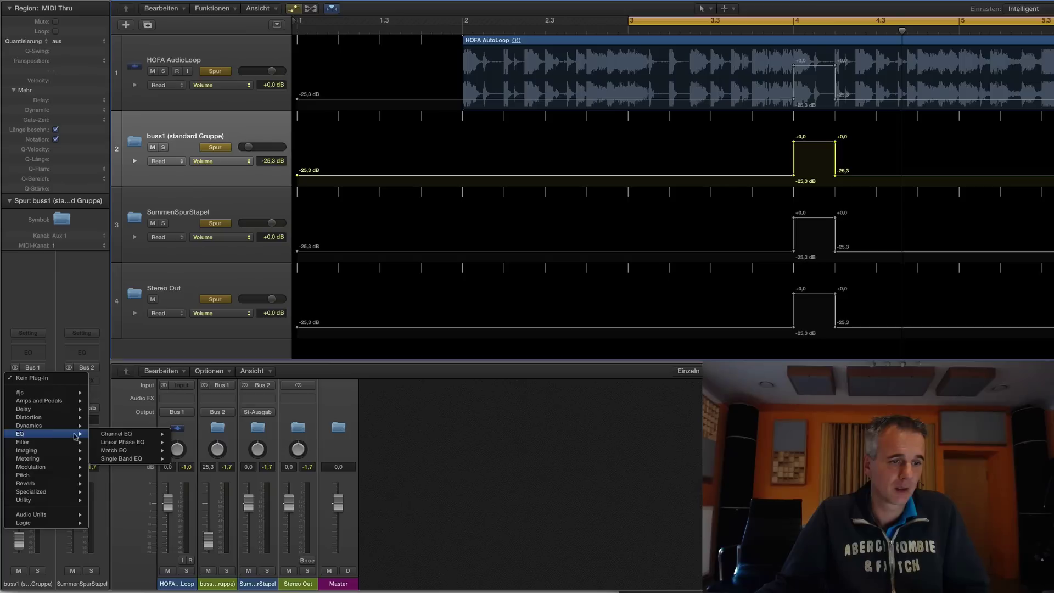
mouse_move(131, 451)
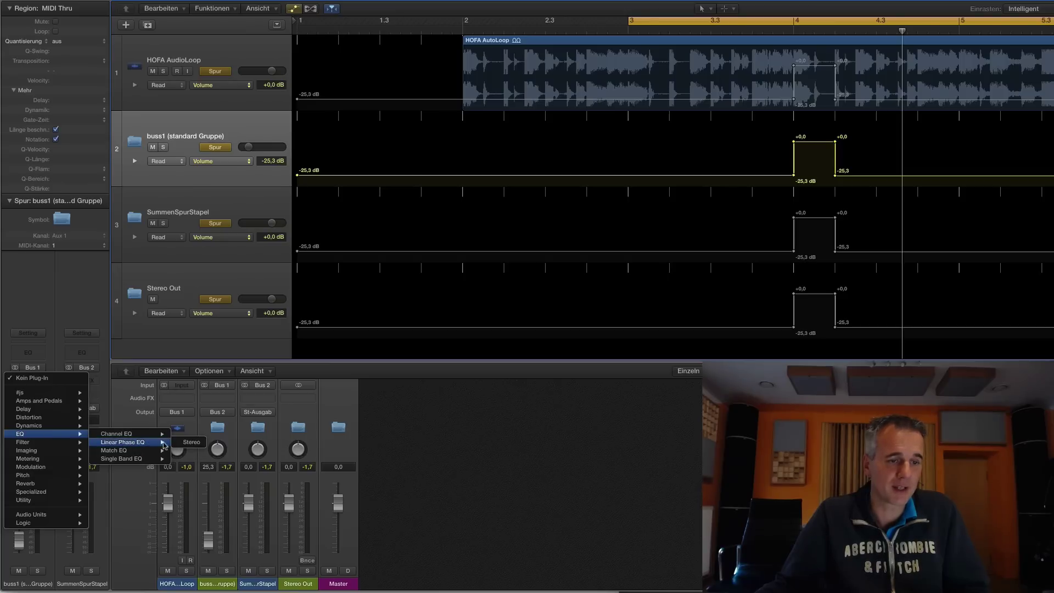
click(192, 443)
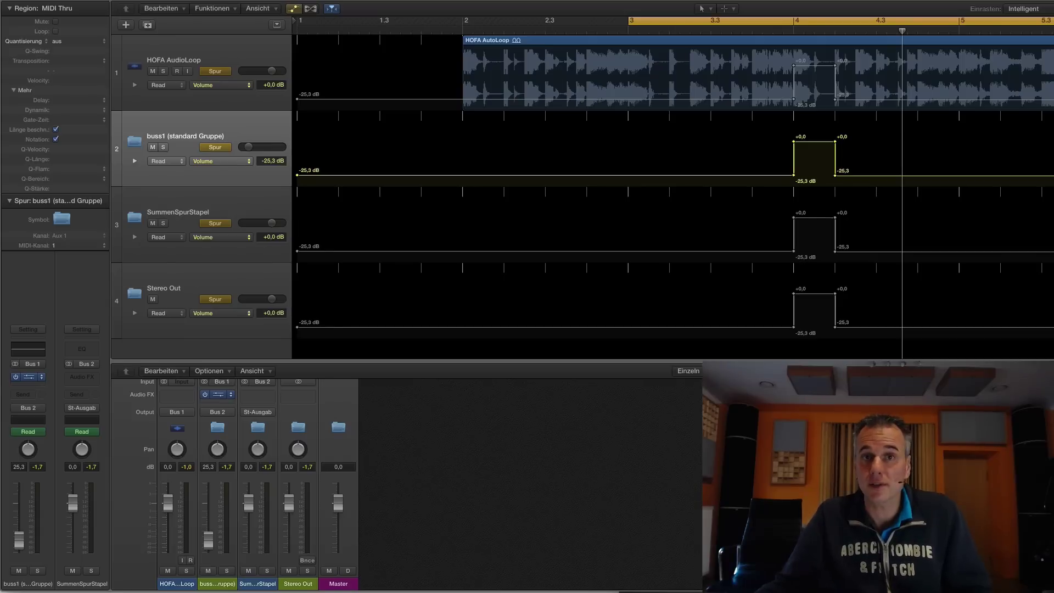
key(space)
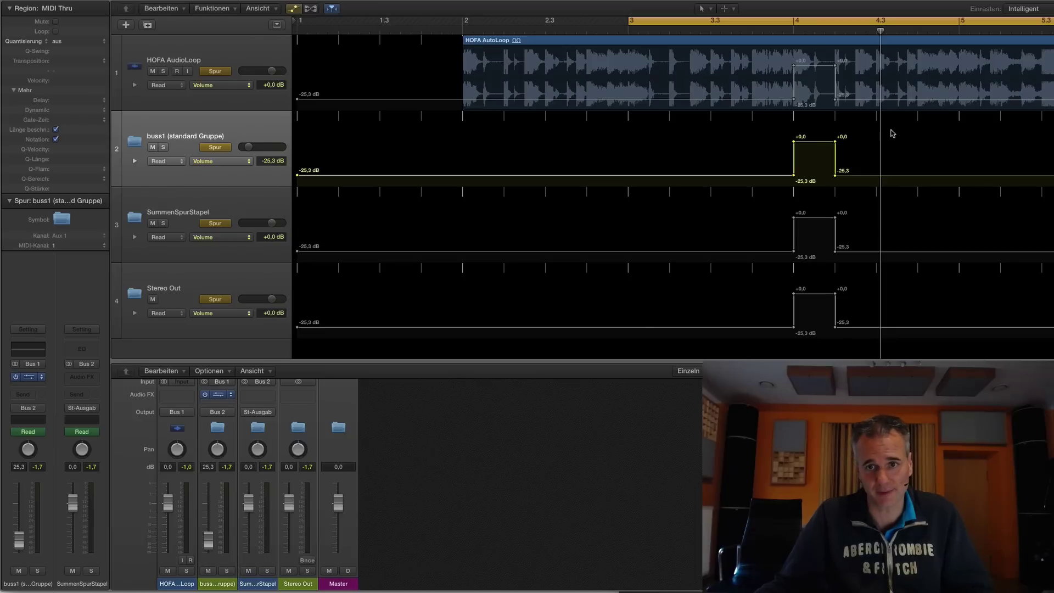
key(space)
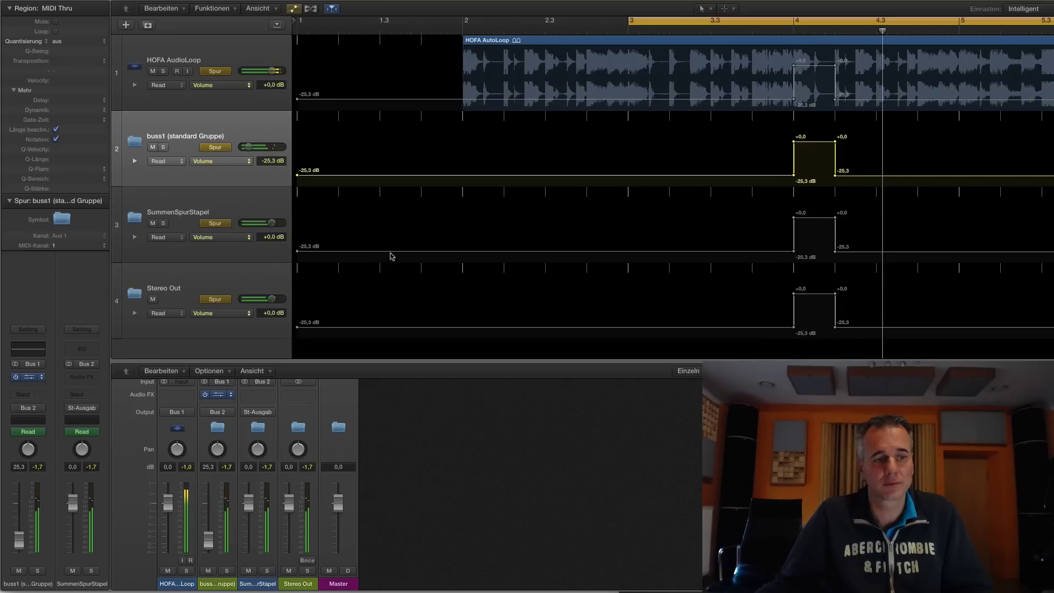
click(41, 378)
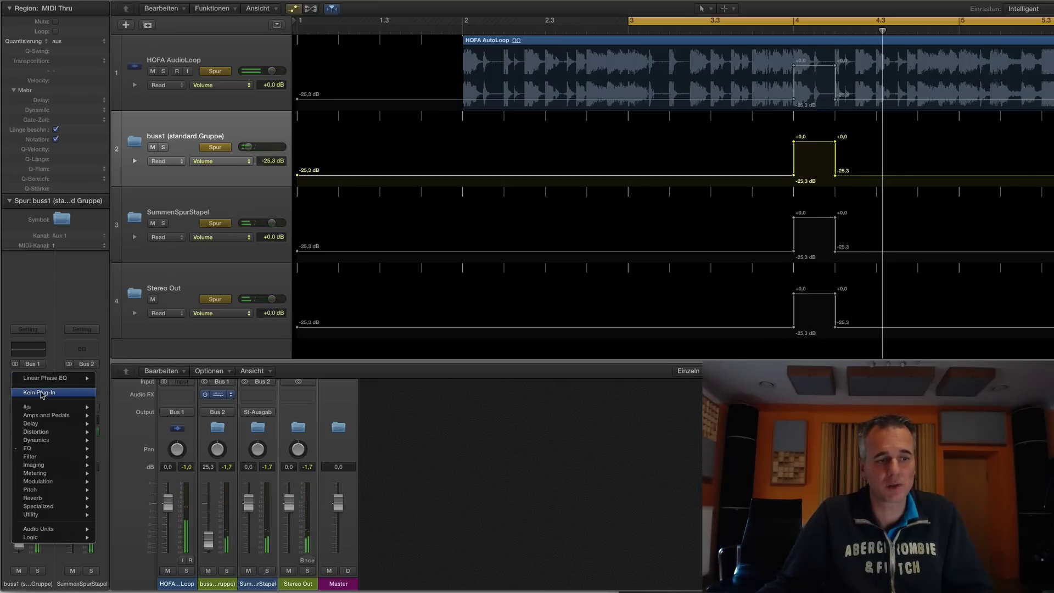
click(41, 393)
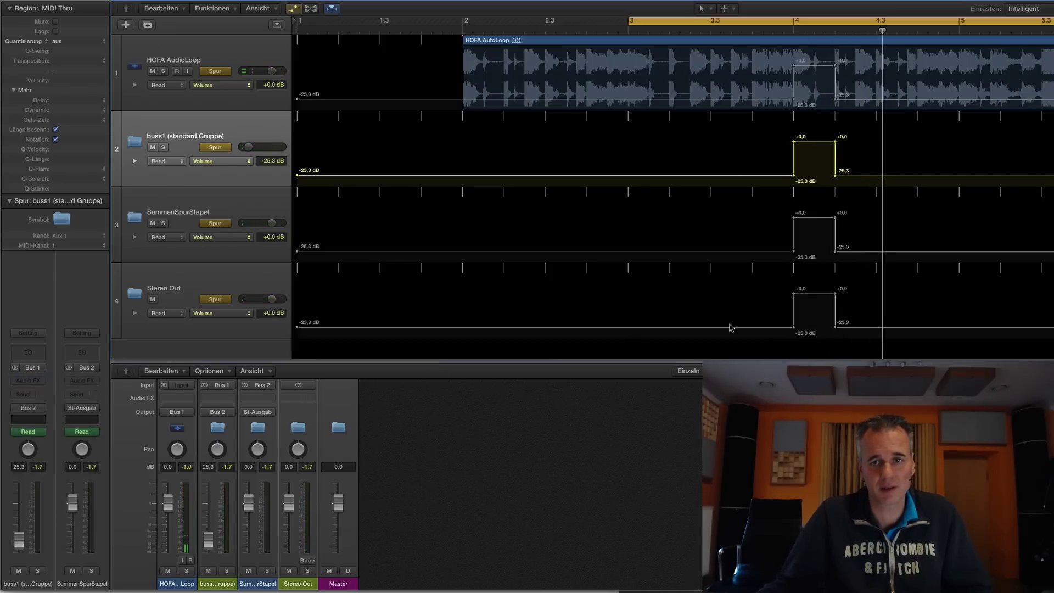
Step: Play the cycle to audition the Volume automation on the SummenSpurStapel track without any plug-ins
key(space)
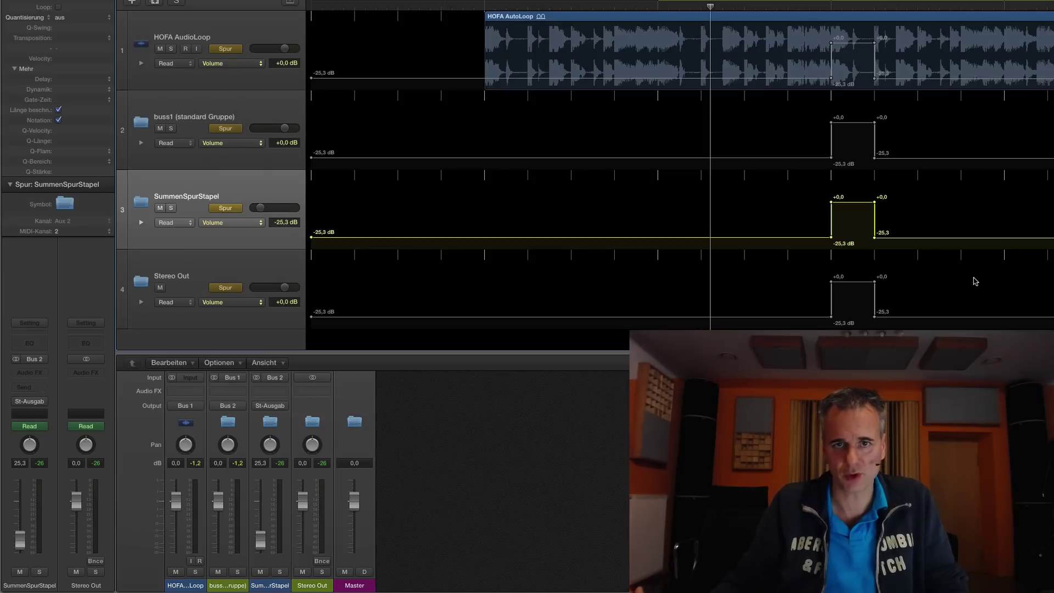
key(space)
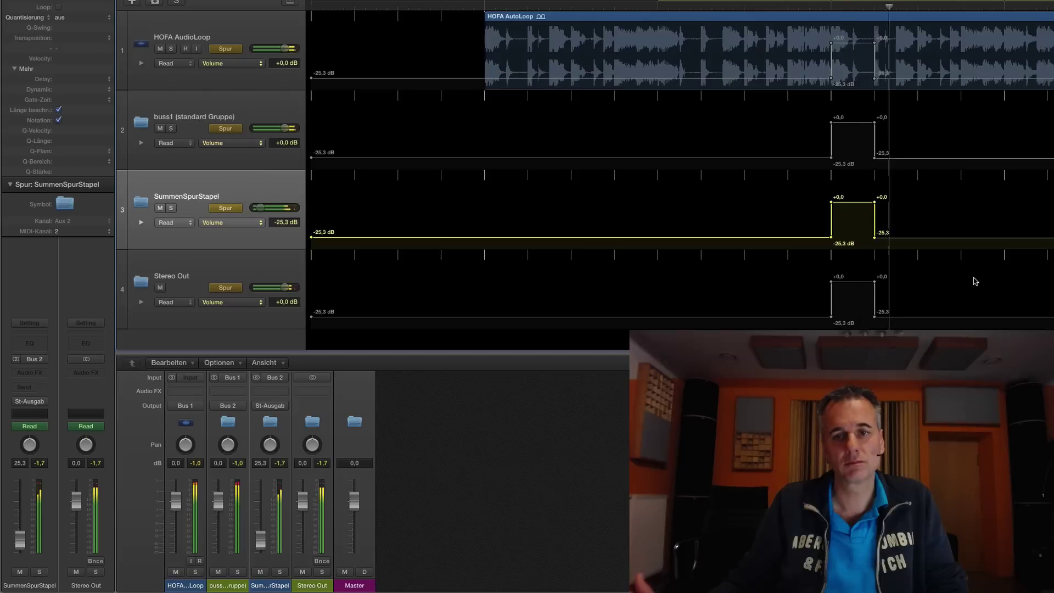
key(space)
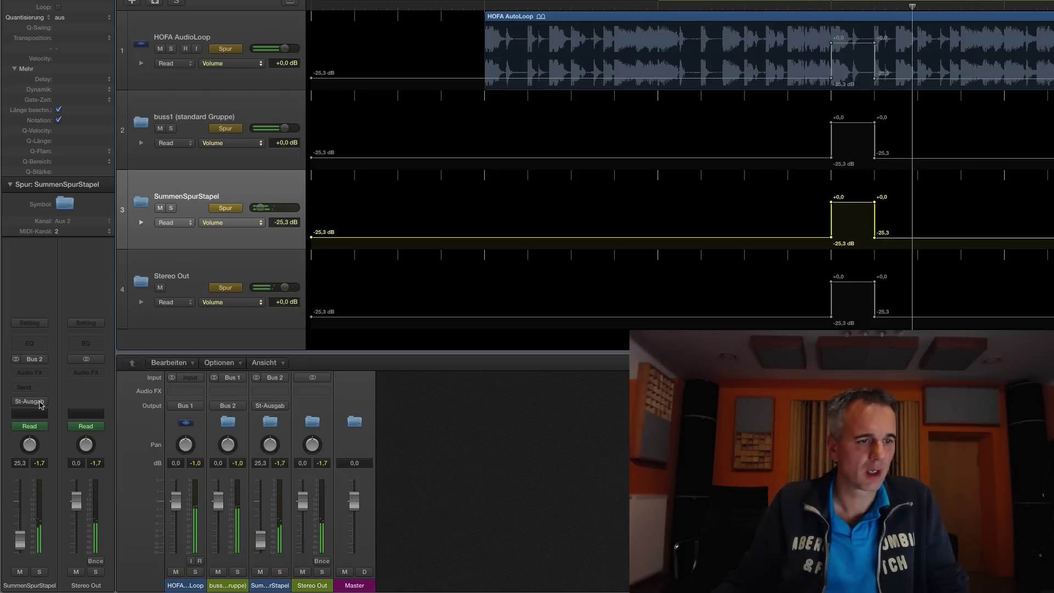
Step: Put five Linear Phase EQ instances in series on the SummenSpurStapel channel and play the cycle to audition the automation timing
click(44, 376)
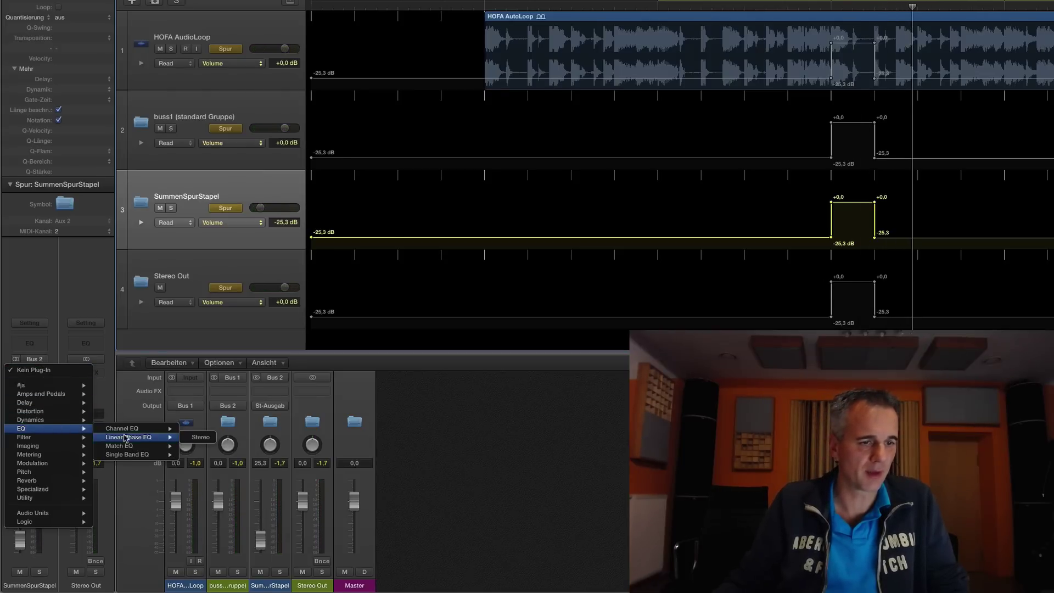
click(124, 438)
mouse_move(25, 371)
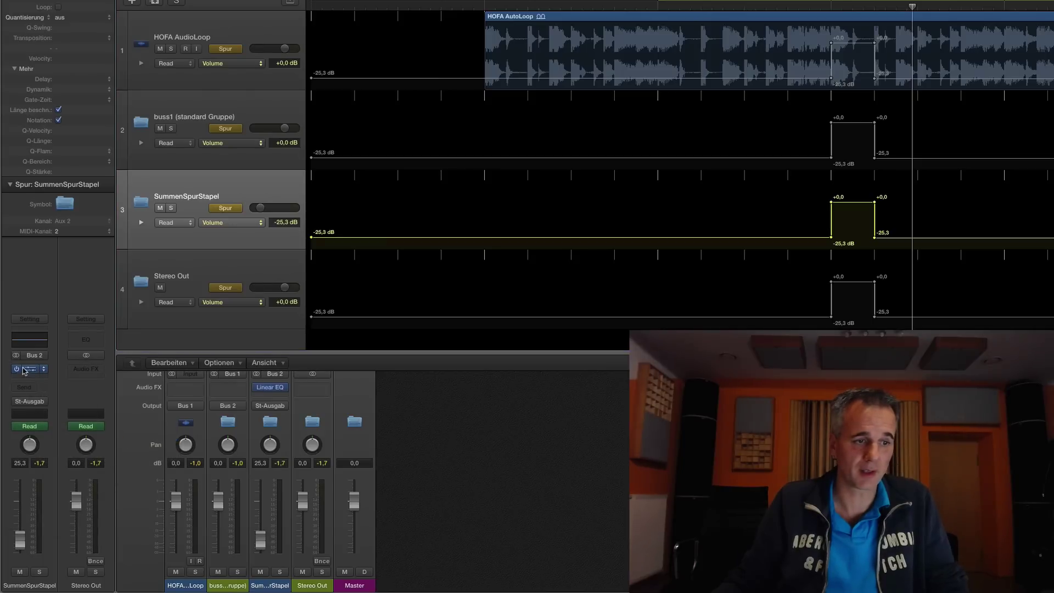
mouse_move(28, 373)
mouse_down()
mouse_move(29, 384)
mouse_move(32, 363)
mouse_move(33, 387)
mouse_move(30, 376)
mouse_up()
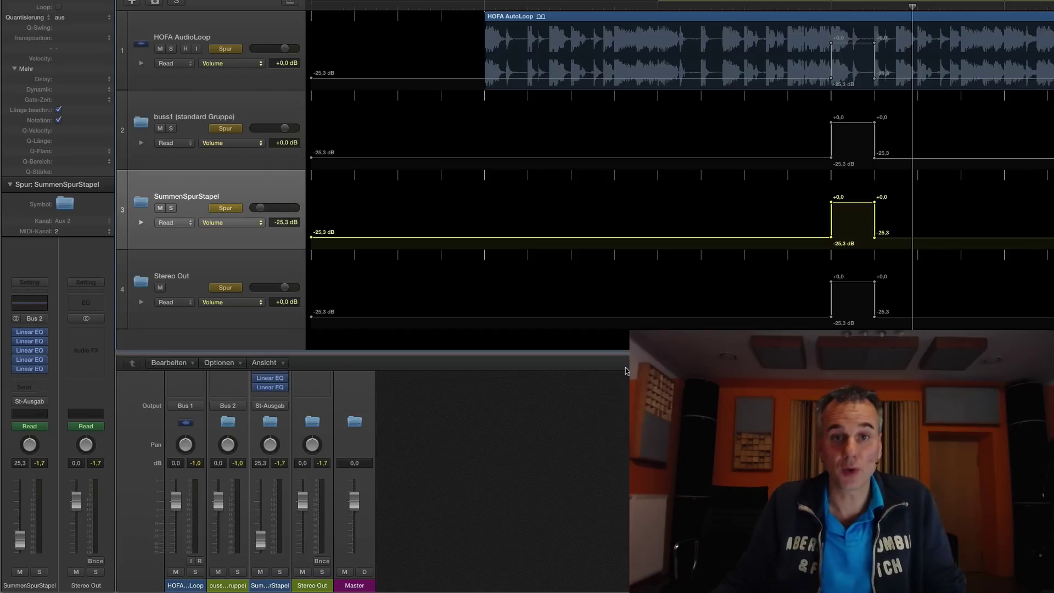
key(space)
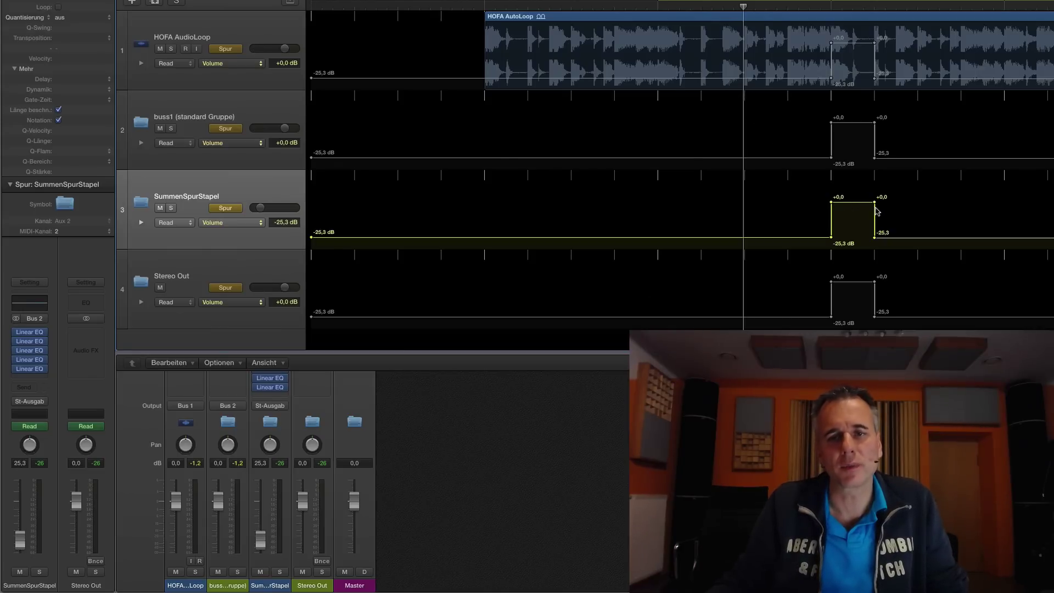
key(space)
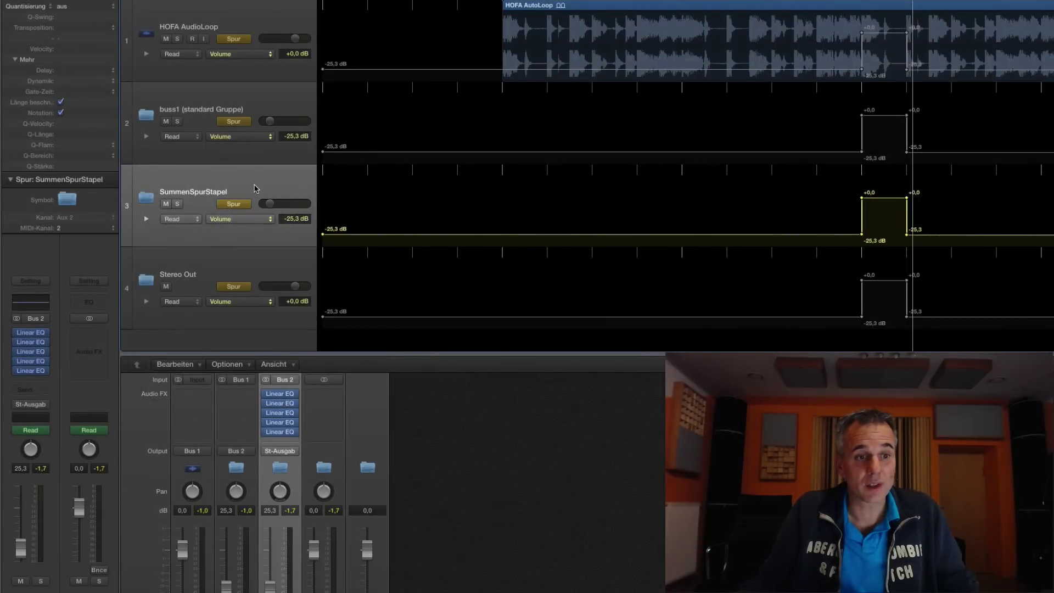
Step: Switch the active Volume automation from SummenSpurStapel to buss1 (standard Gruppe) and play the cycle to compare the timing
click(212, 220)
click(272, 101)
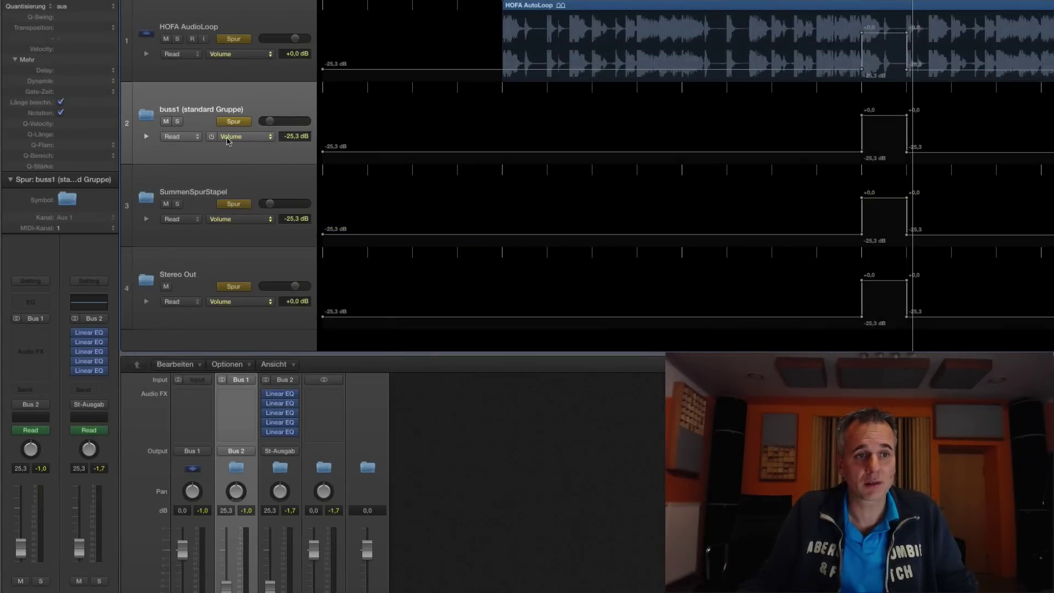
click(212, 138)
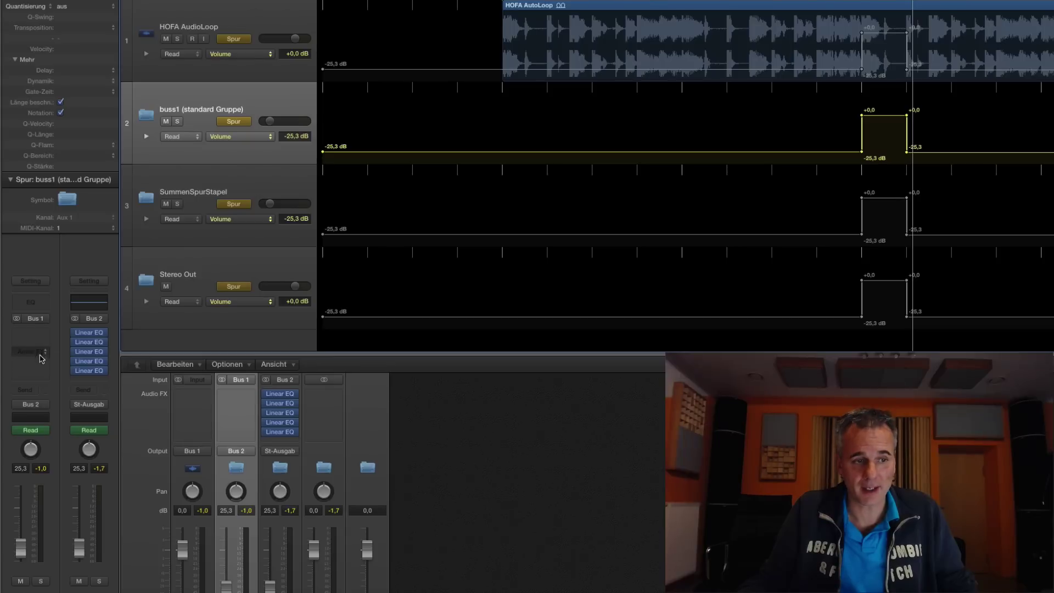
mouse_move(38, 374)
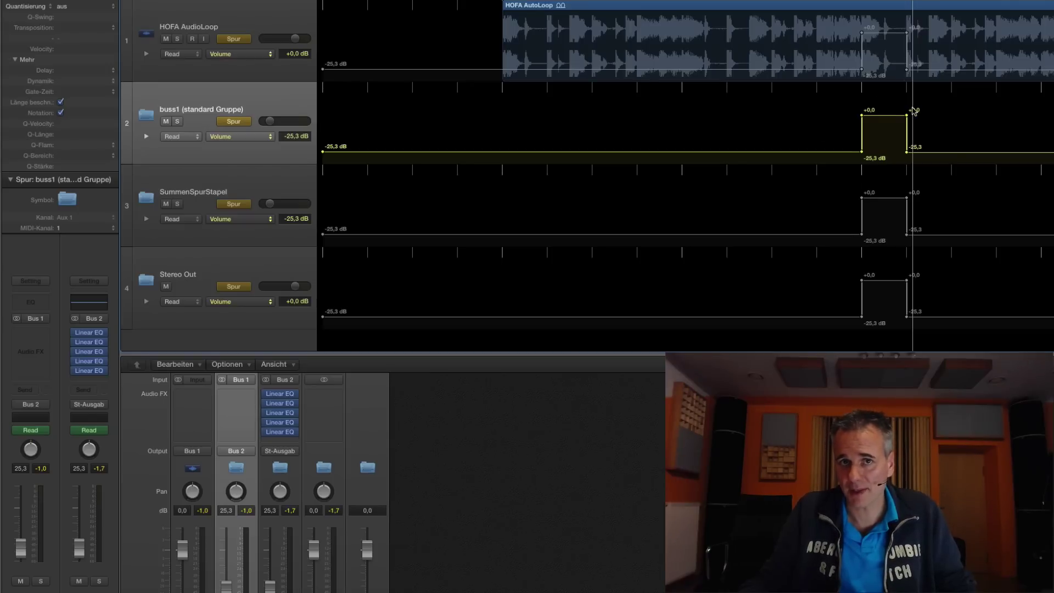
key(Down)
key(space)
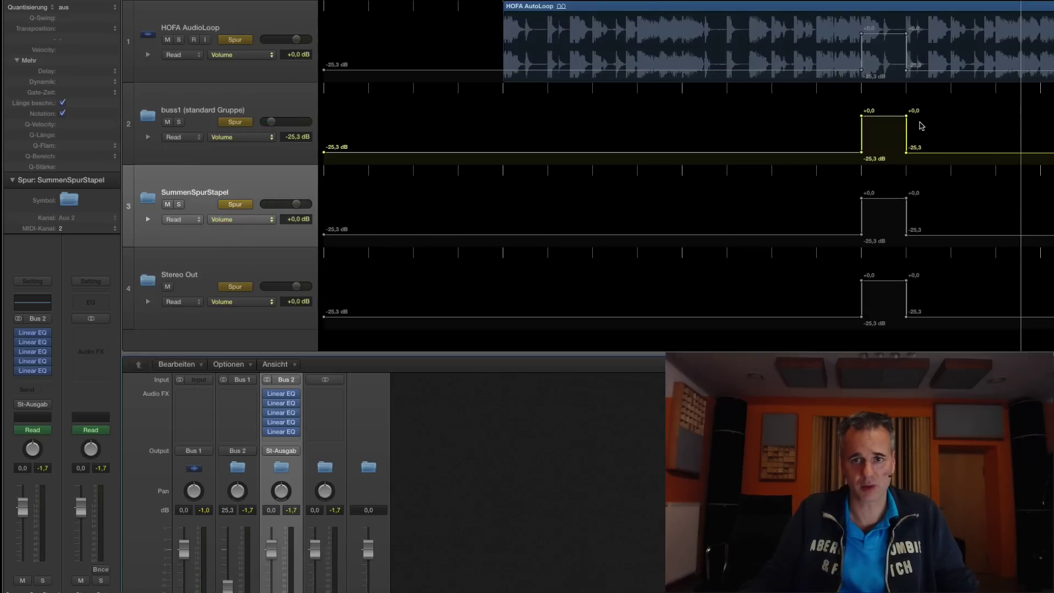
key(space)
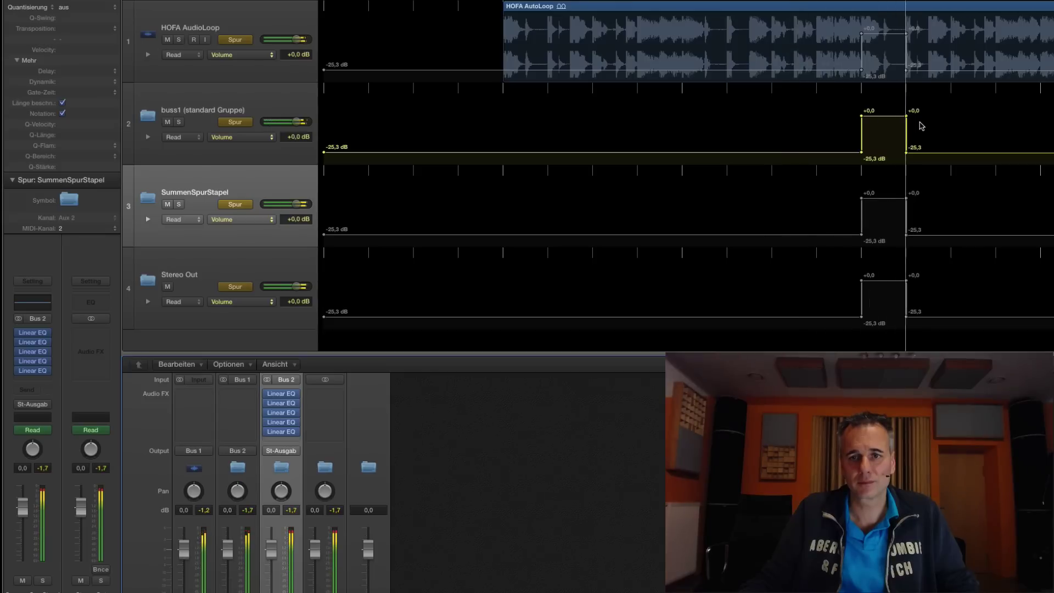
key(space)
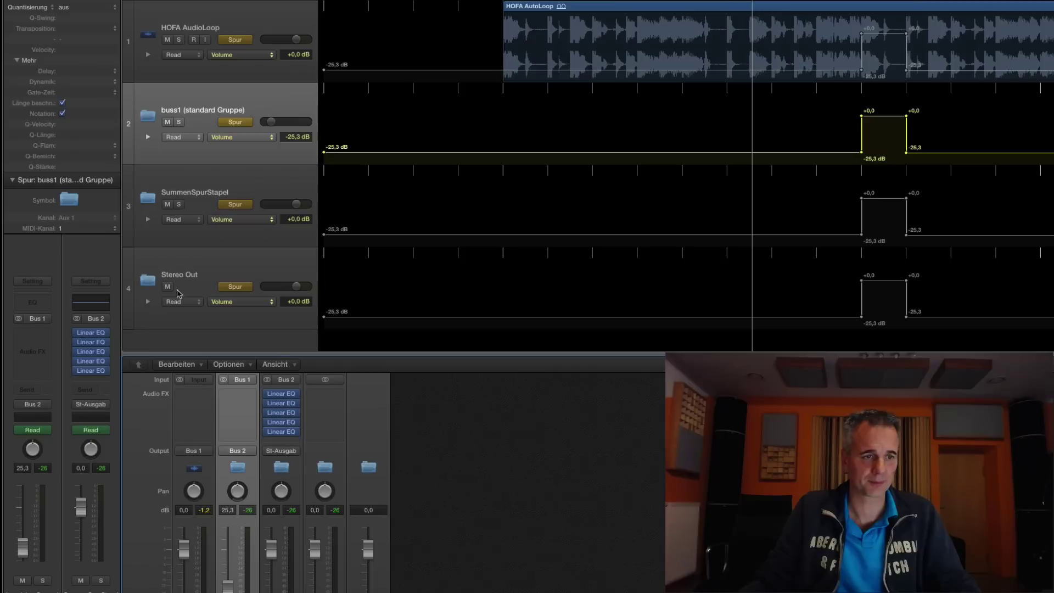
Step: Copy the five Linear Phase EQs from SummenSpurStapel onto the buss1 channel and play the cycle to audition the result
drag(91, 336, 34, 369)
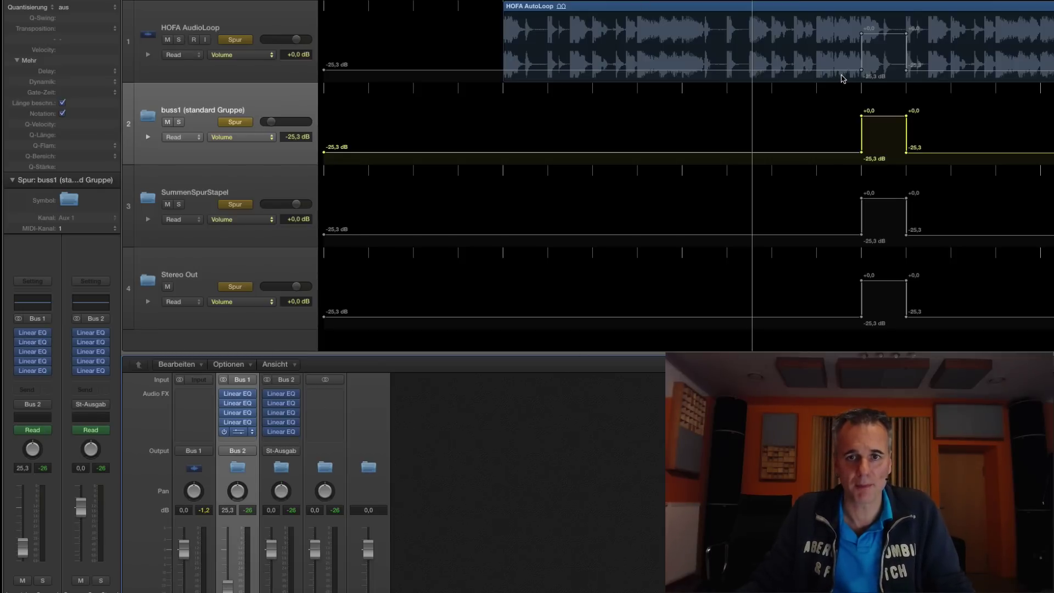
key(space)
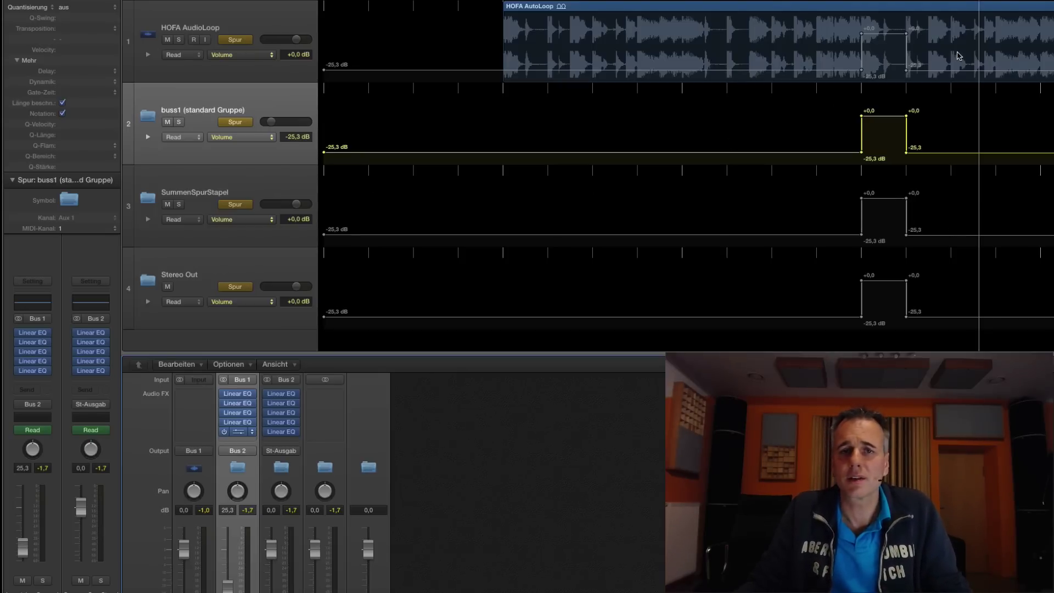
Step: Switch the active Volume automation from buss1 (standard Gruppe) to SummenSpurStapel and play the cycle with the EQs on both buses
click(255, 177)
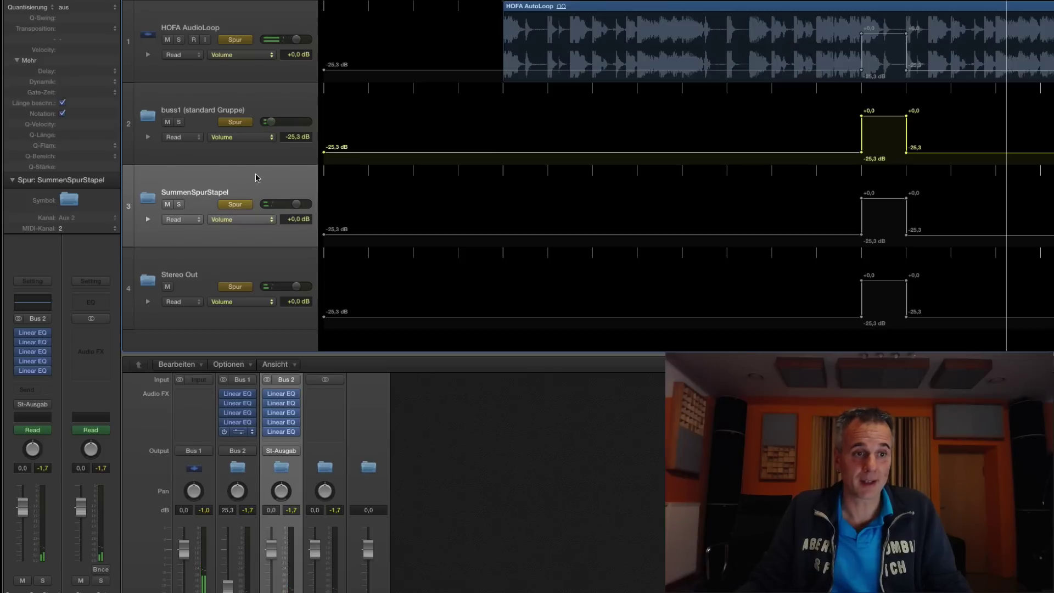
click(212, 137)
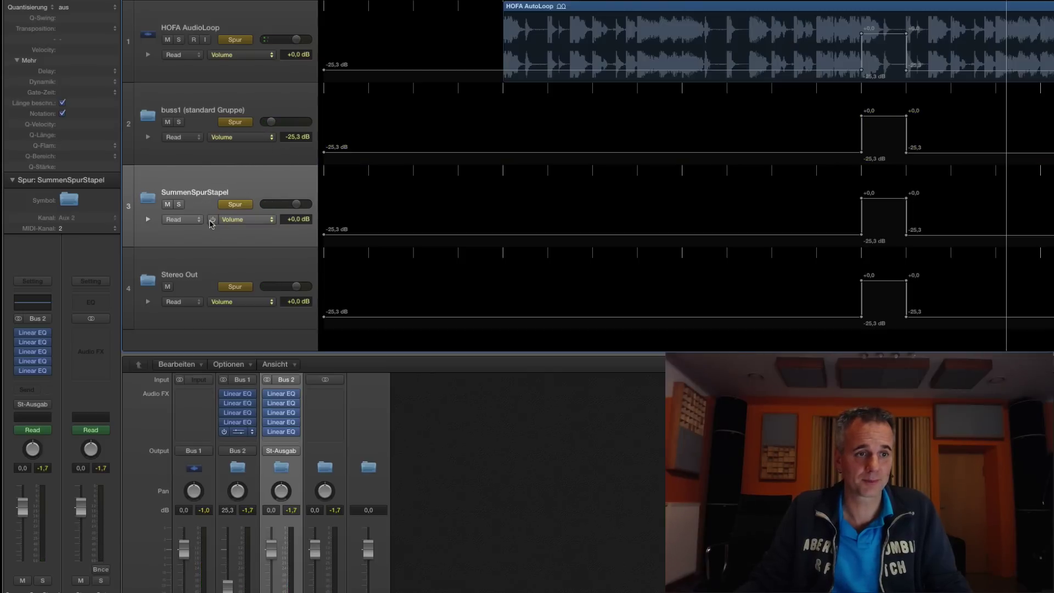
click(211, 222)
key(space)
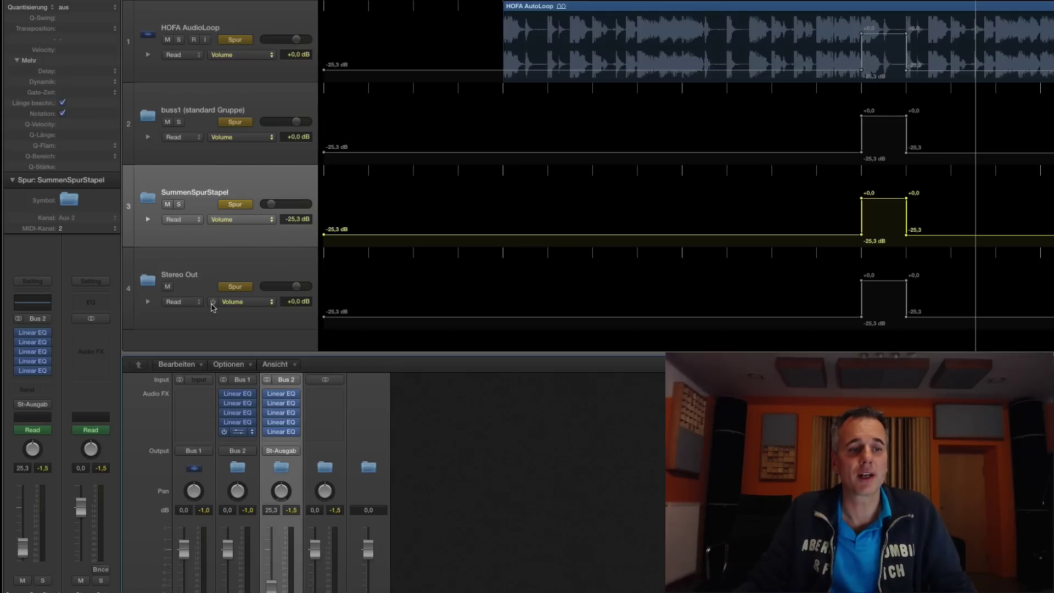
Step: Switch the active Volume automation from SummenSpurStapel to Stereo Out and start playback of the cycle
click(212, 302)
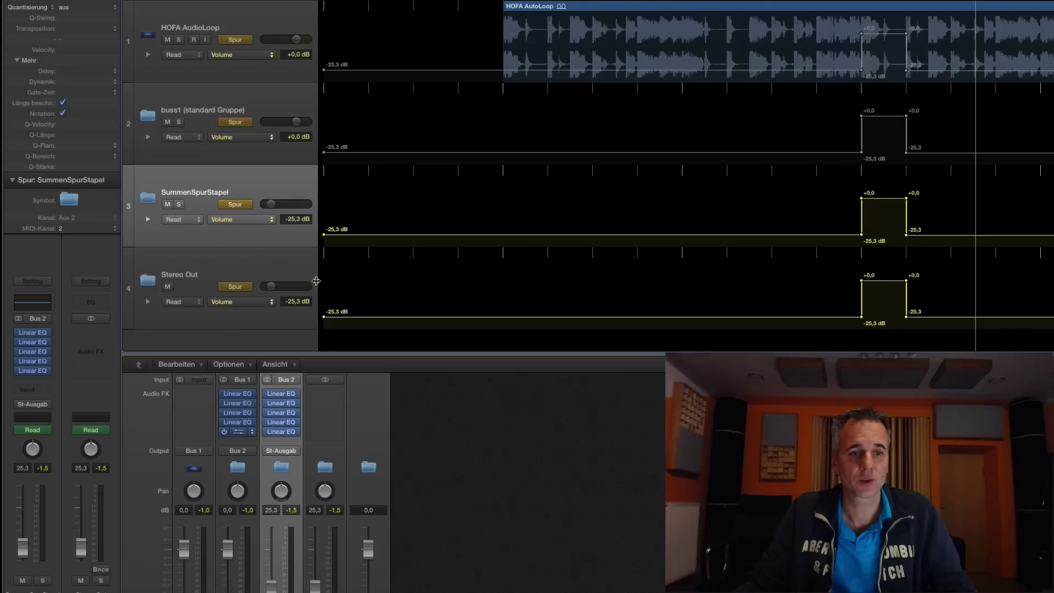
click(299, 273)
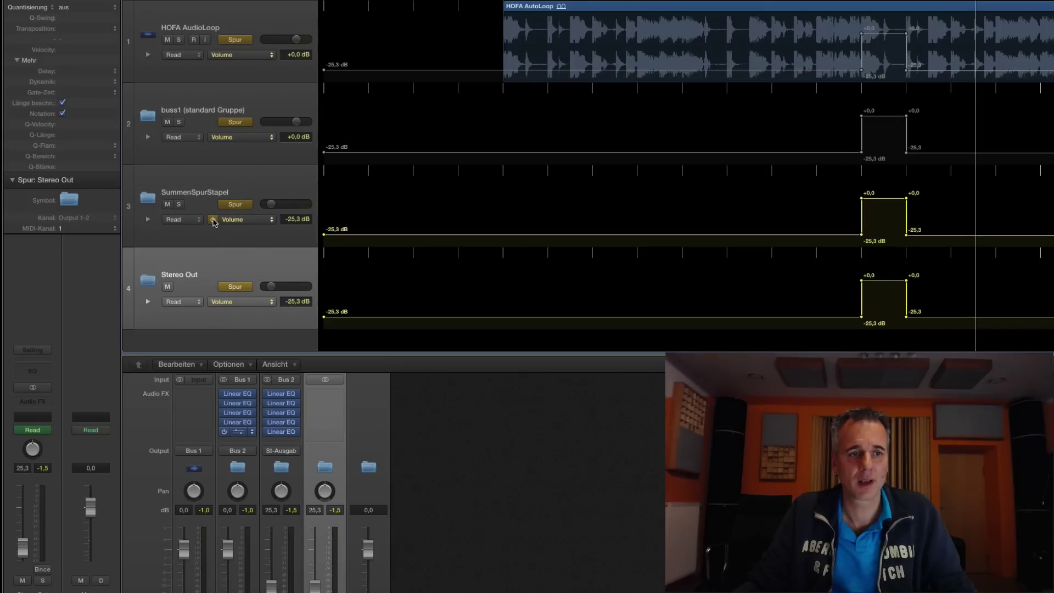
click(213, 220)
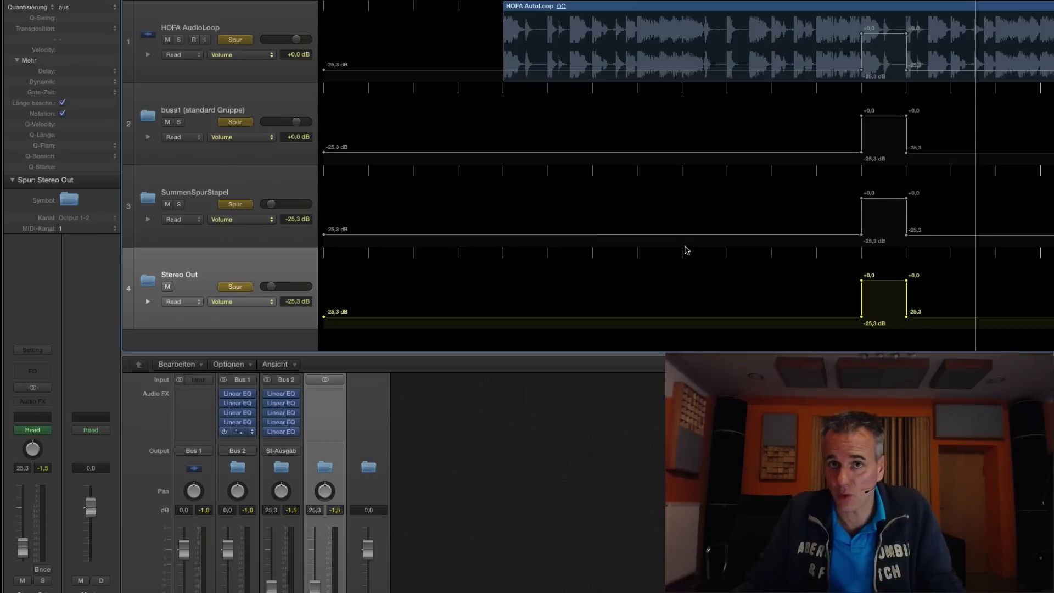
key(space)
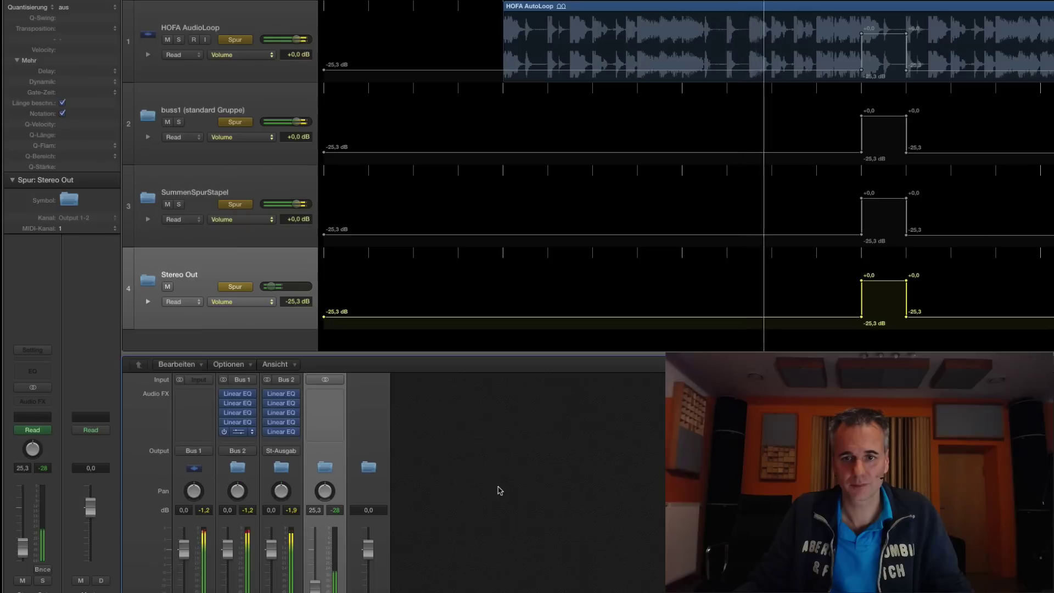